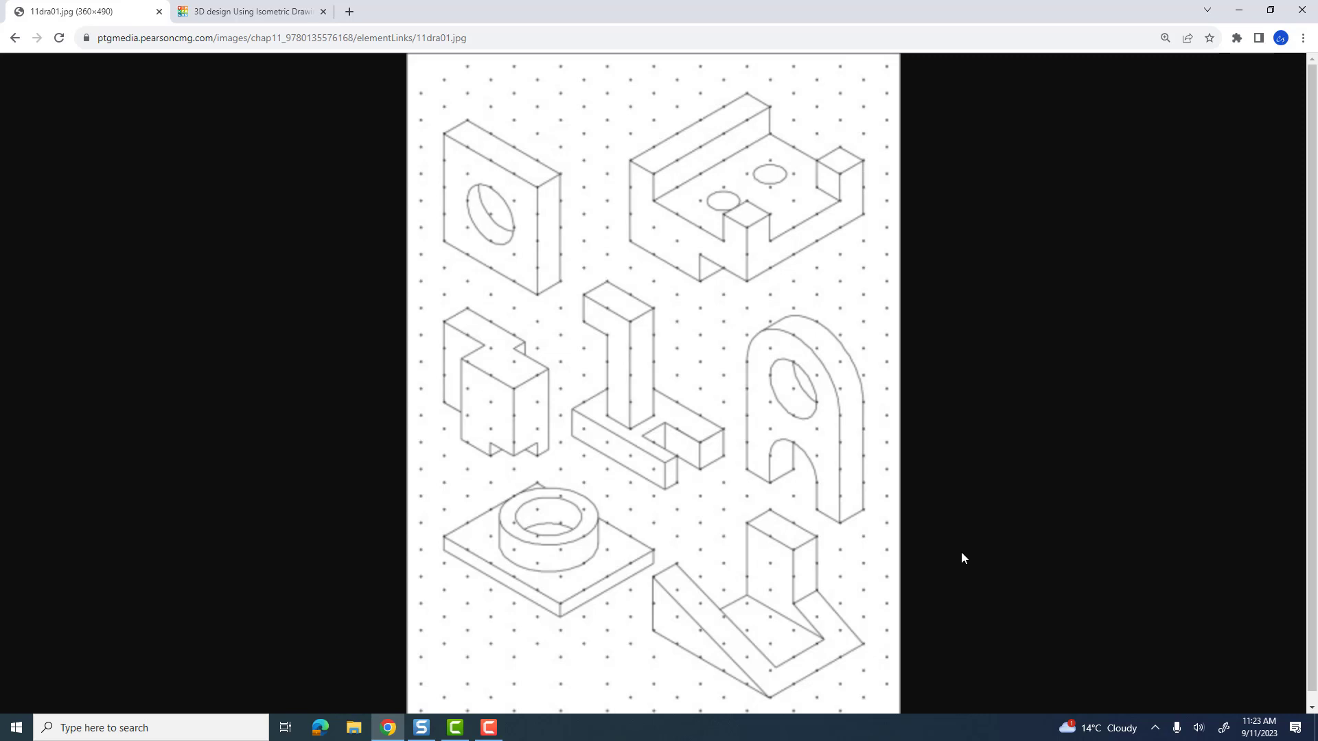
# Switch from the reference image to the Tinkercad design "Using Isometric Drawings".
pyautogui.click(276, 15)
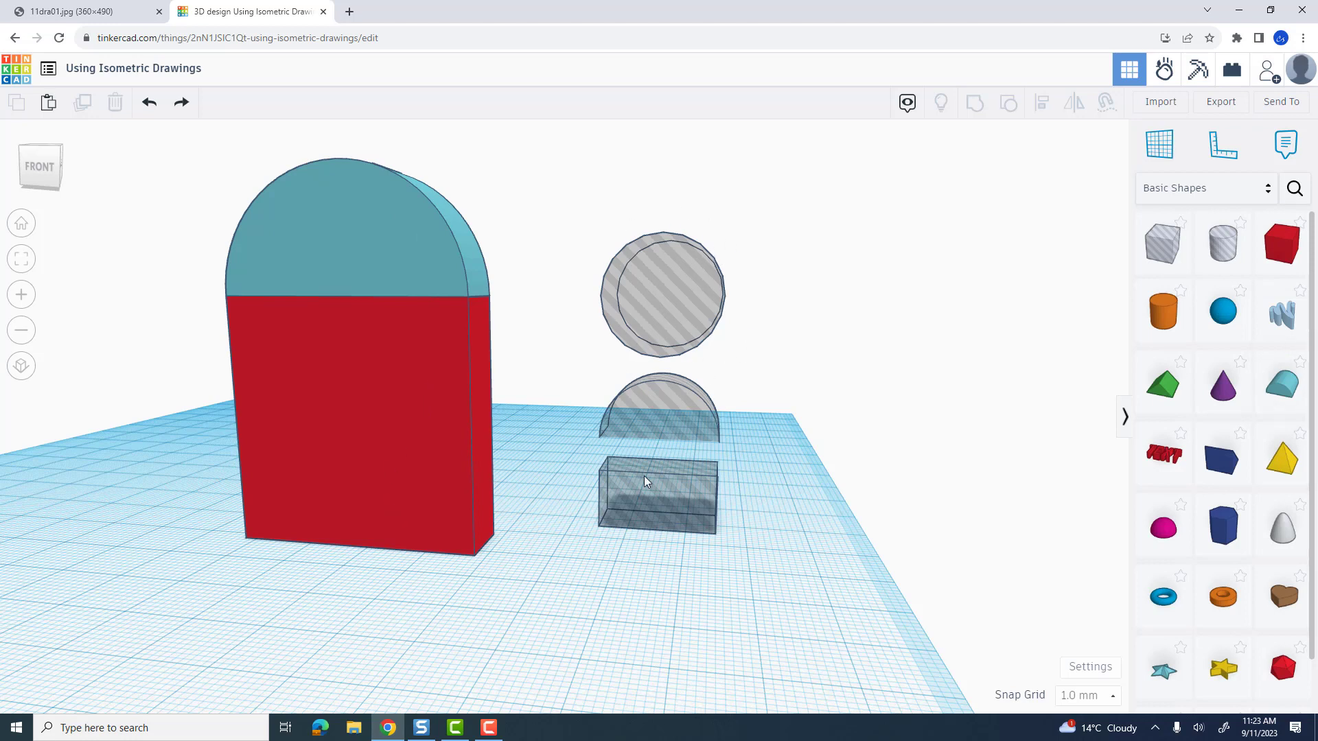
pyautogui.click(696, 299)
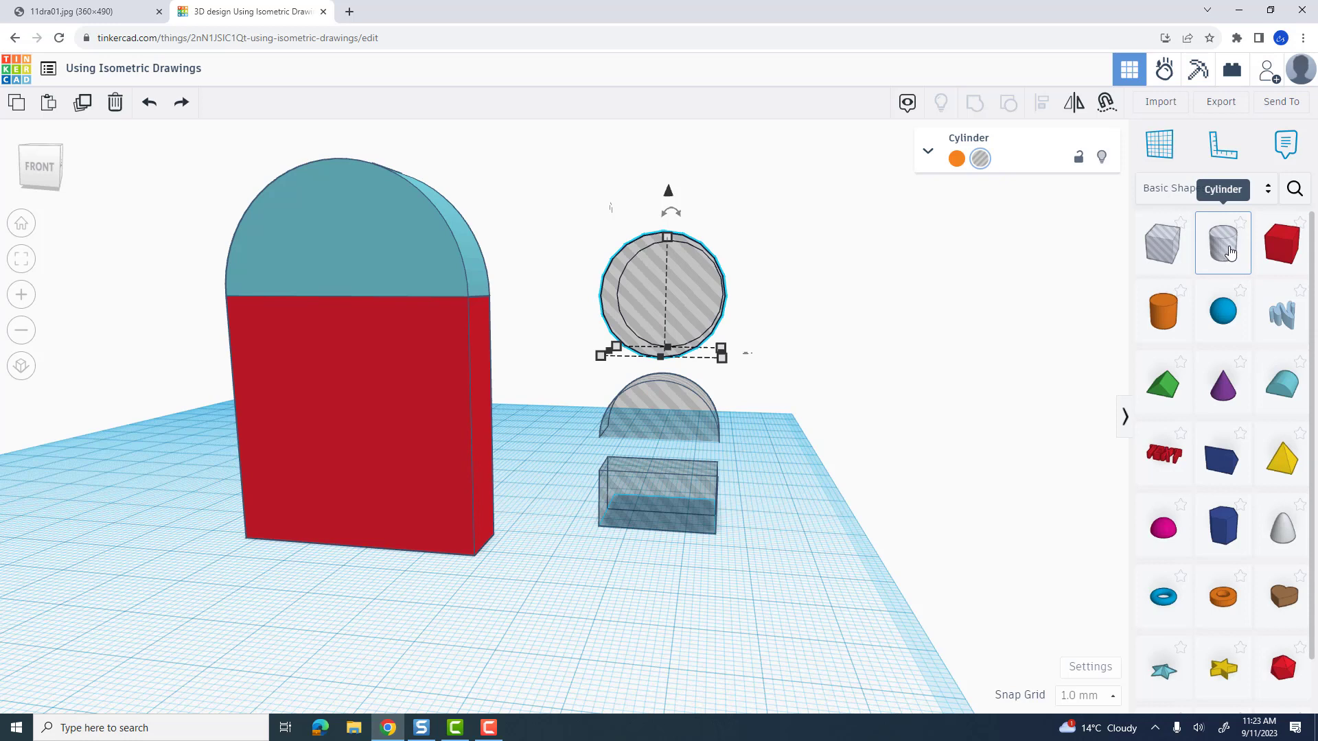
pyautogui.moveTo(1230, 253); pyautogui.dragTo(834, 530)
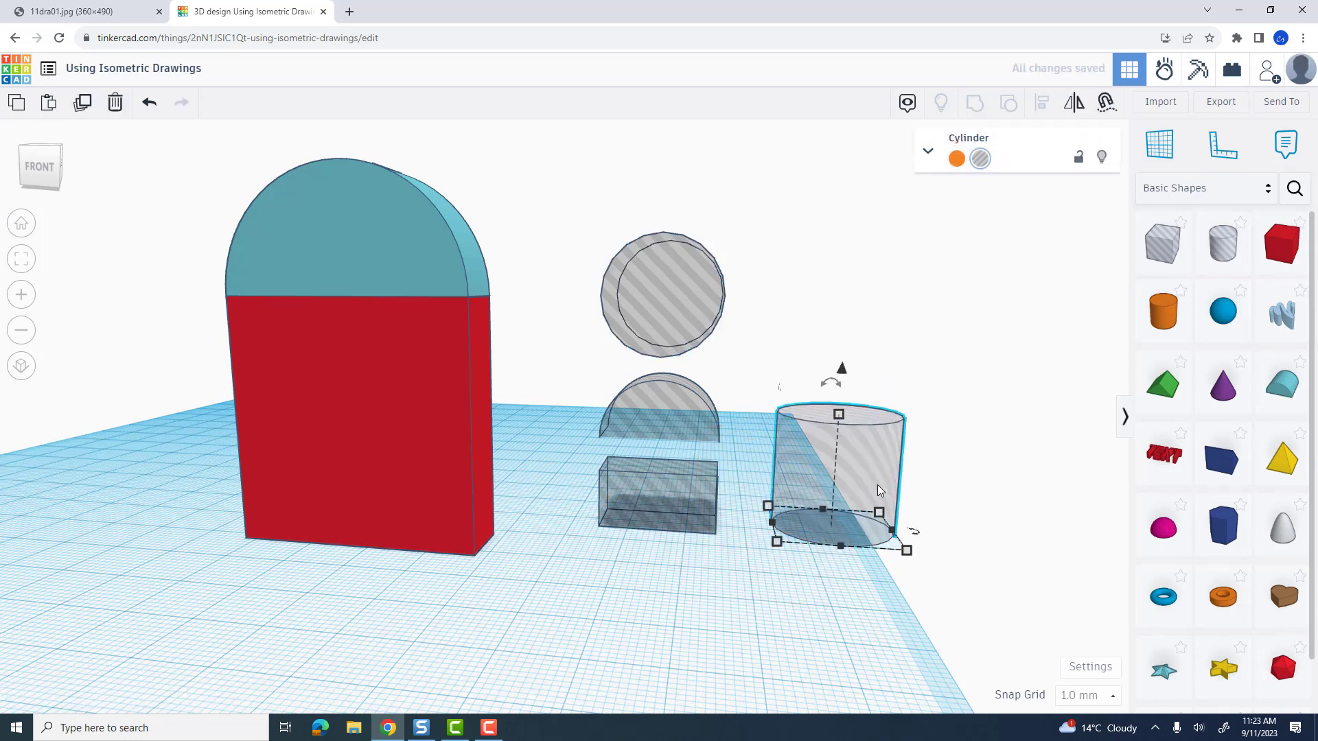
pyautogui.press('Delete')
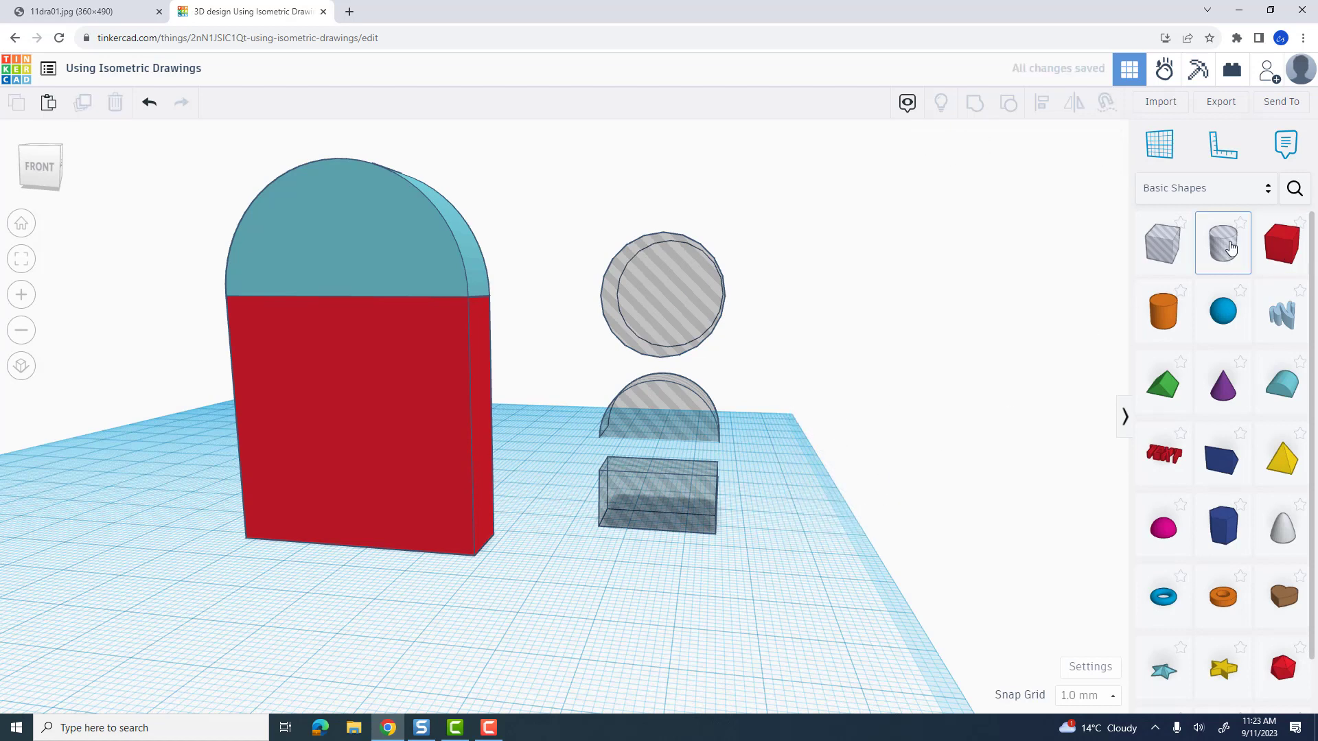
# Place a cylinder hole on the arch's front face where the round roof meets the box, and push it back into the body.
pyautogui.moveTo(1230, 248); pyautogui.dragTo(350, 306)
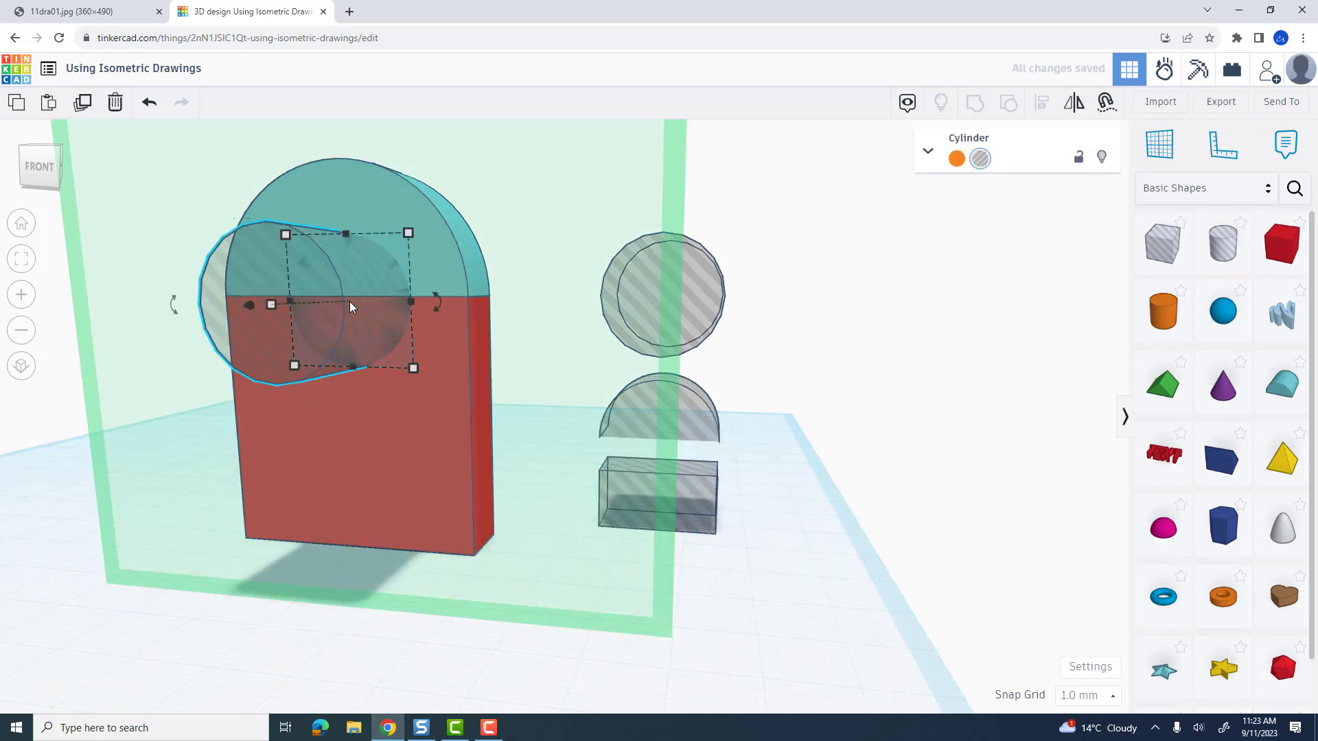
pyautogui.moveTo(355, 368)
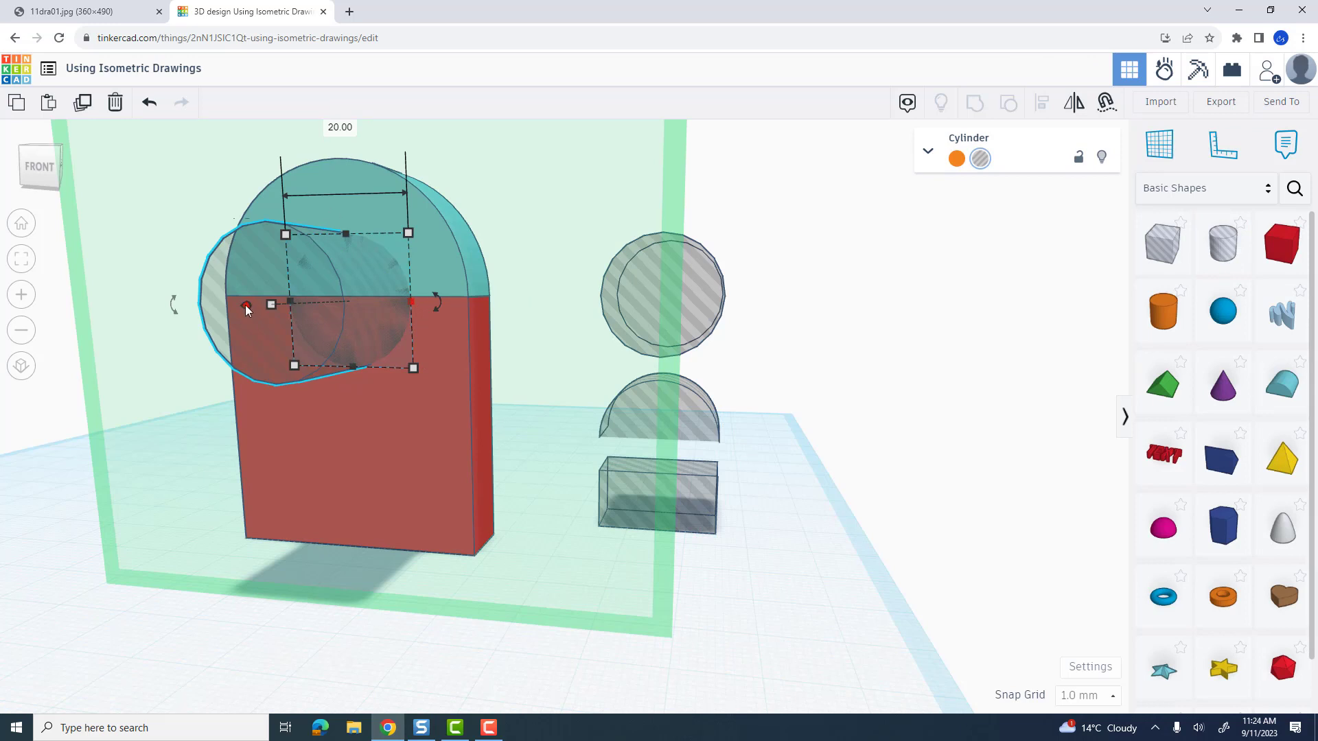
pyautogui.moveTo(247, 306); pyautogui.dragTo(314, 306)
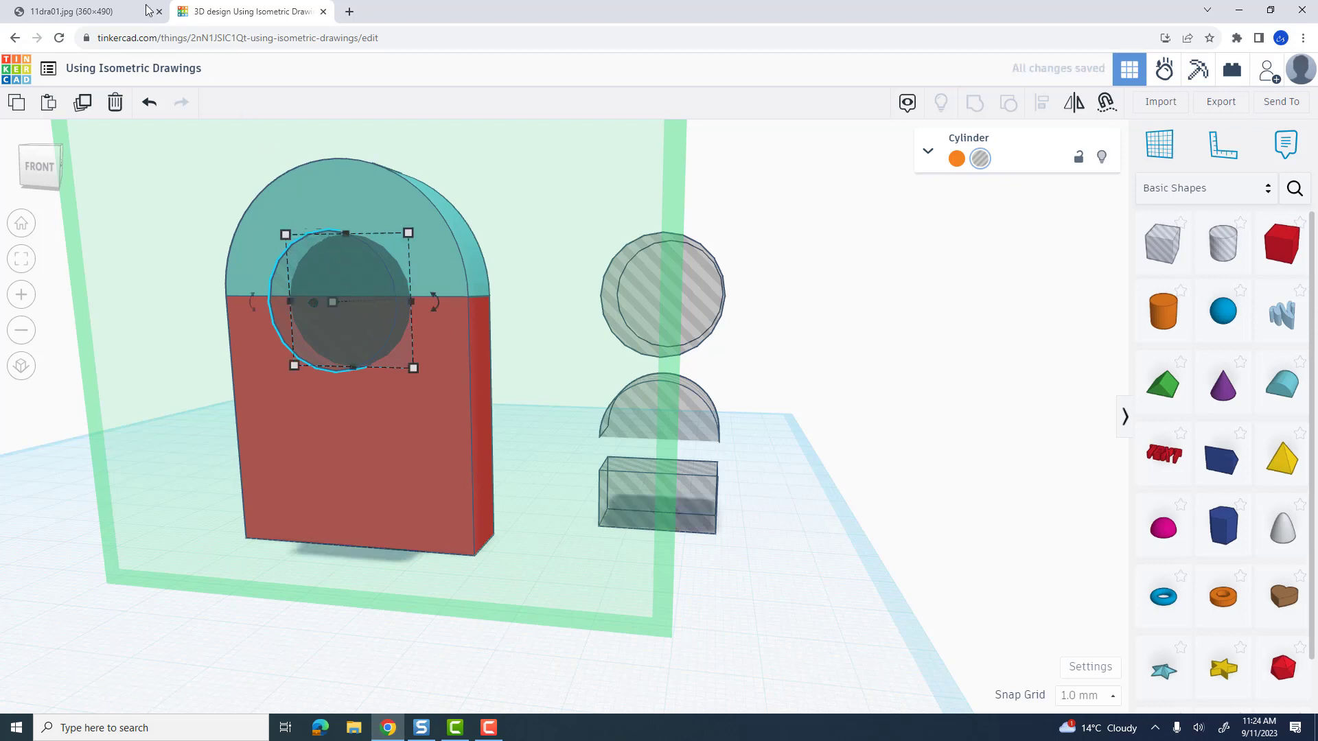
# Check the round hole's position in the isometric reference drawing and raise the cylinder hole to 30 mm above the workplane.
pyautogui.click(102, 8)
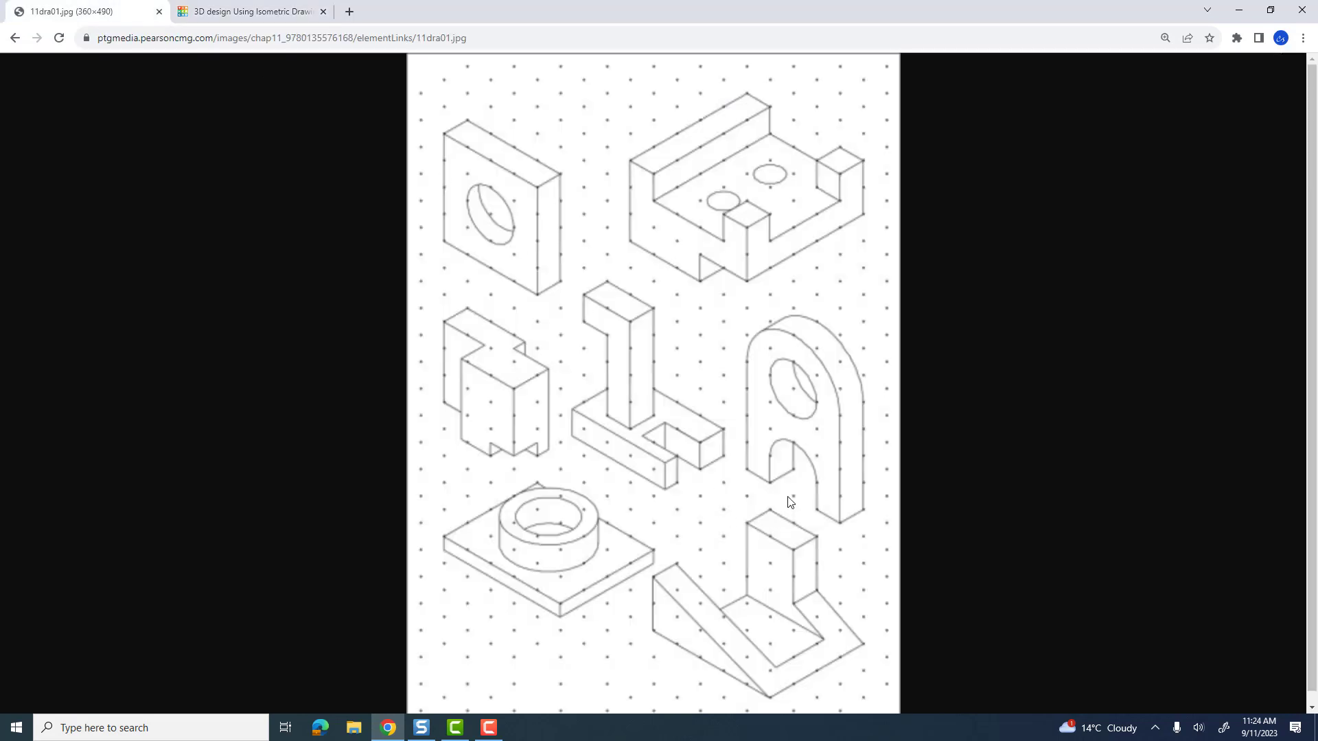
pyautogui.moveTo(793, 495); pyautogui.dragTo(793, 414)
pyautogui.click(277, 13)
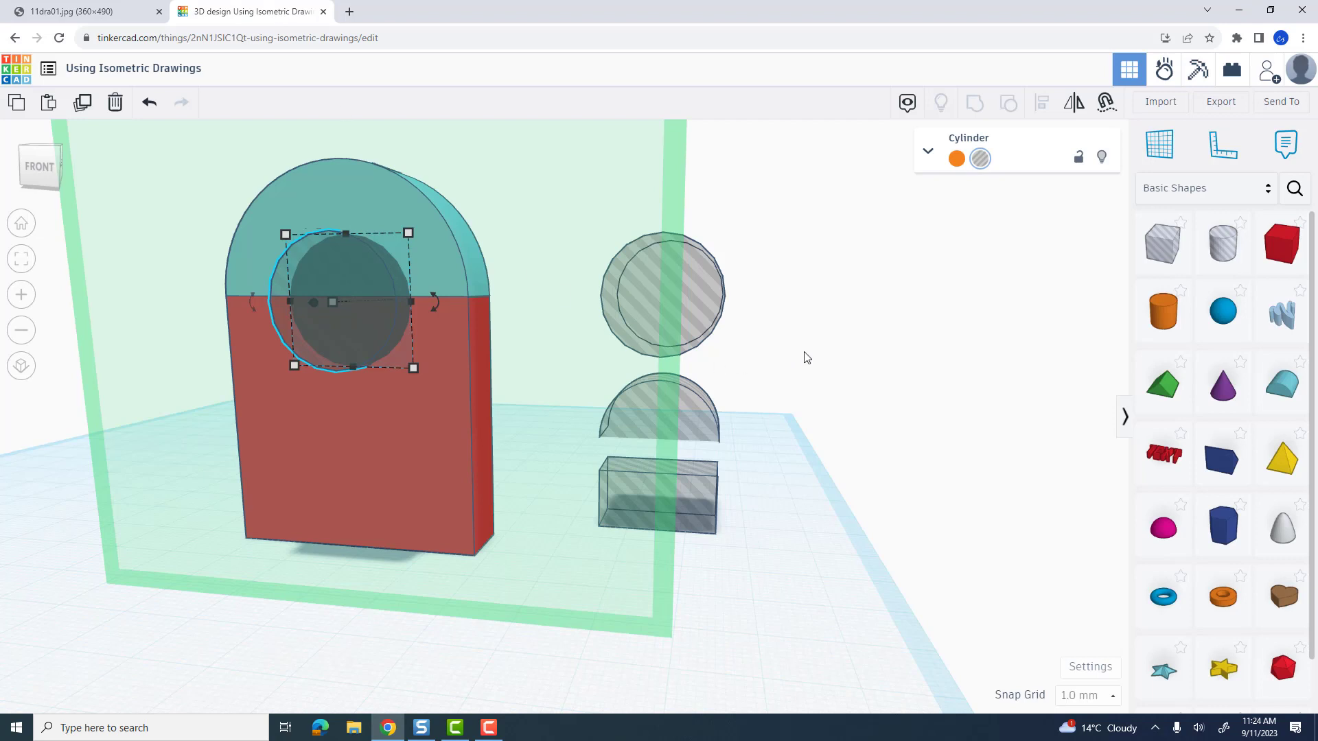
pyautogui.click(789, 362)
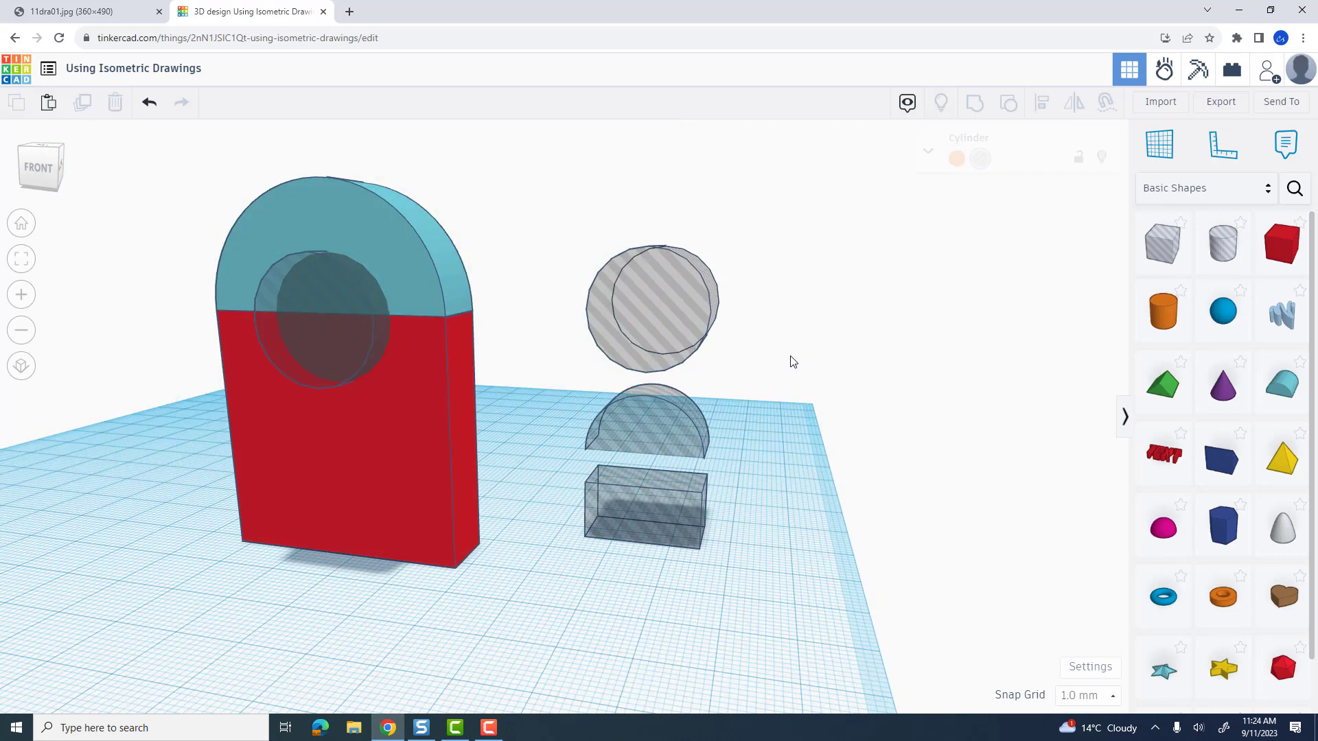
pyautogui.click(345, 306)
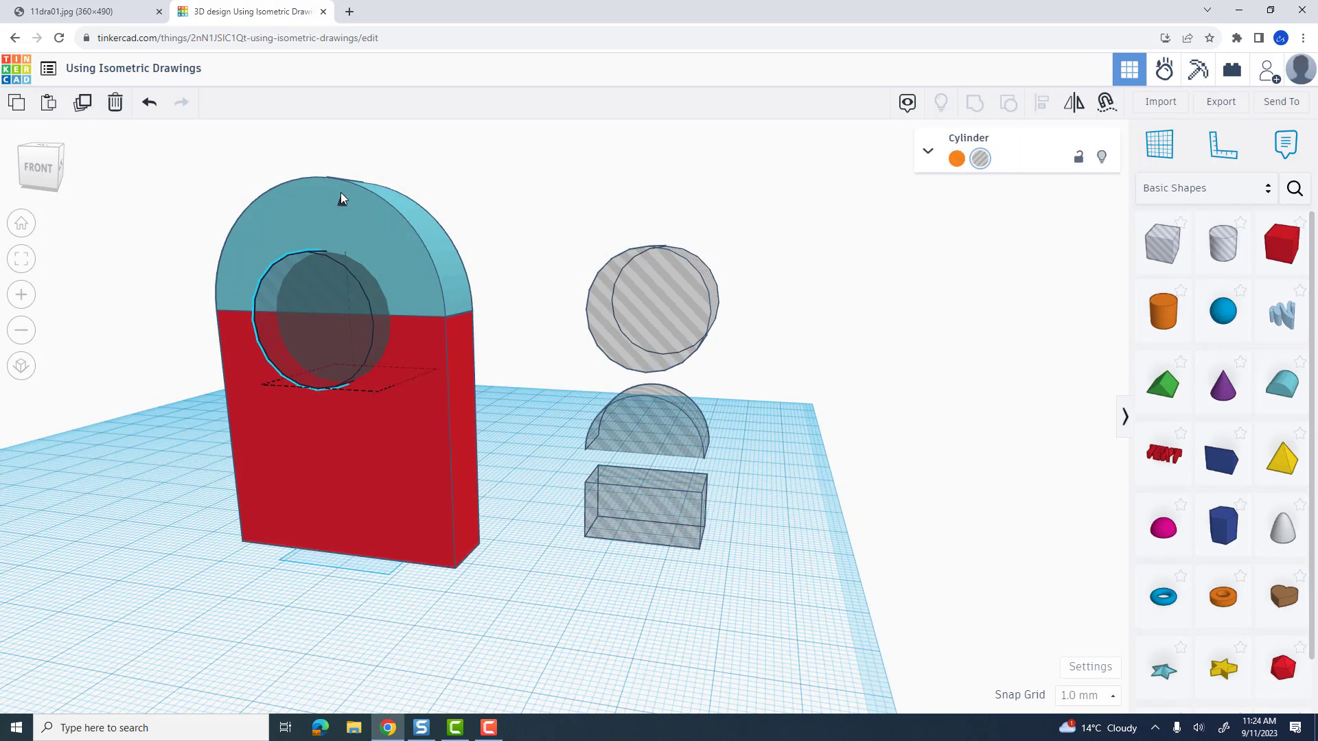
pyautogui.moveTo(341, 197)
pyautogui.mouseDown()
pyautogui.moveTo(345, 185)
pyautogui.moveTo(342, 213)
pyautogui.moveTo(352, 191)
pyautogui.mouseUp()
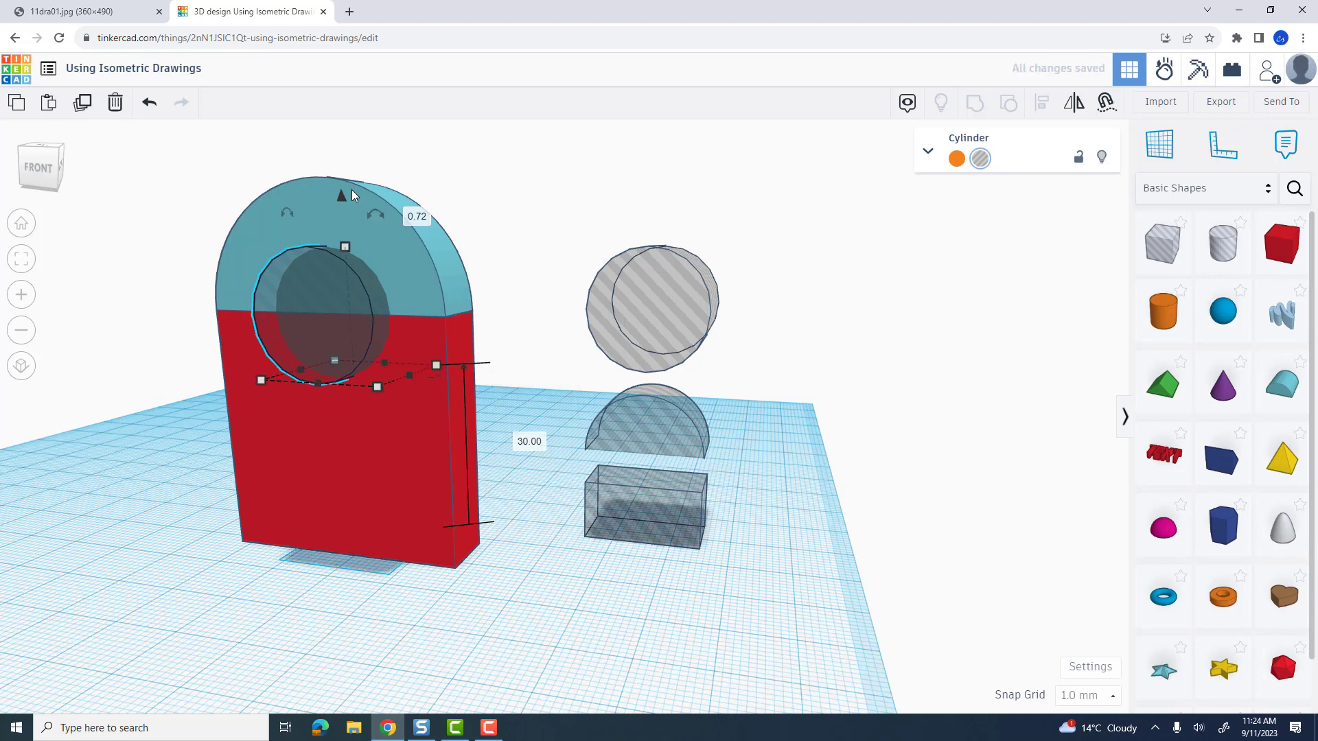
pyautogui.click(139, 310)
# Align the box, round roof and cylinder hole so they are centred across the arch's width.
pyautogui.moveTo(142, 332); pyautogui.dragTo(226, 329, button='right')
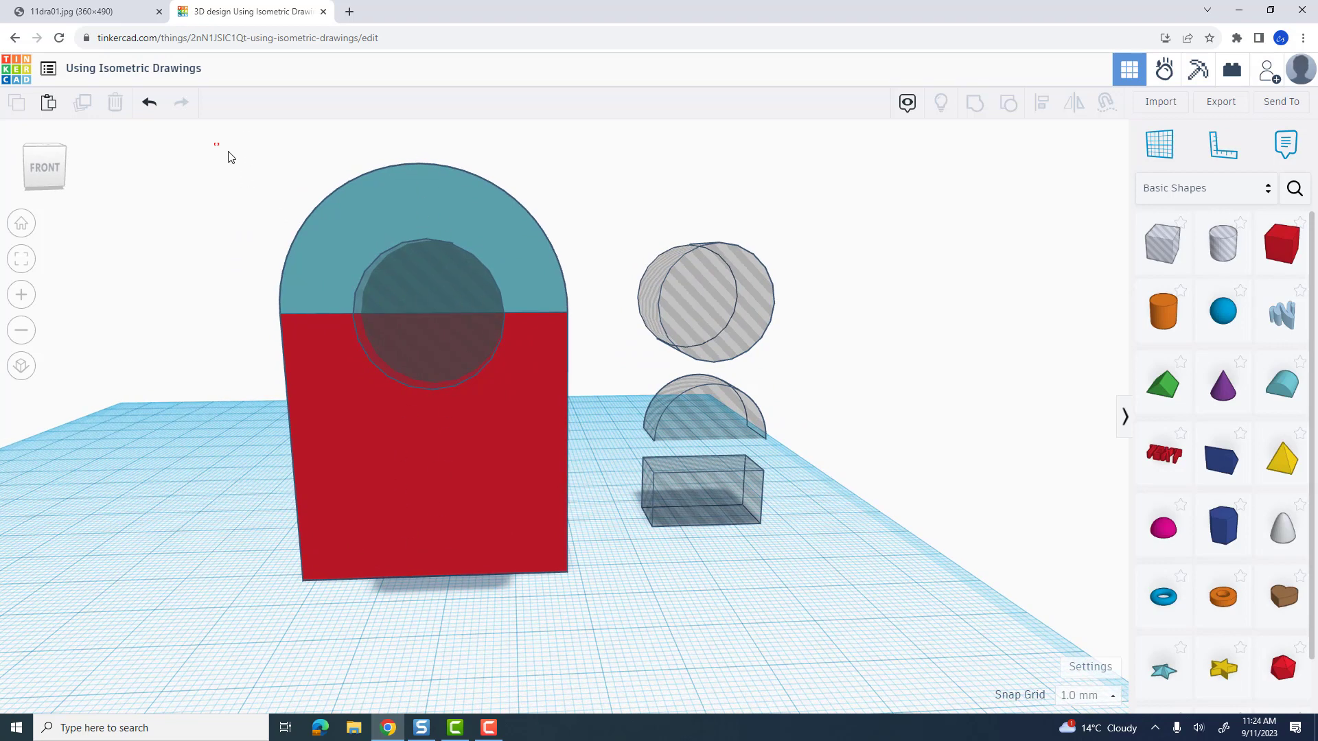
pyautogui.moveTo(214, 142); pyautogui.dragTo(431, 493)
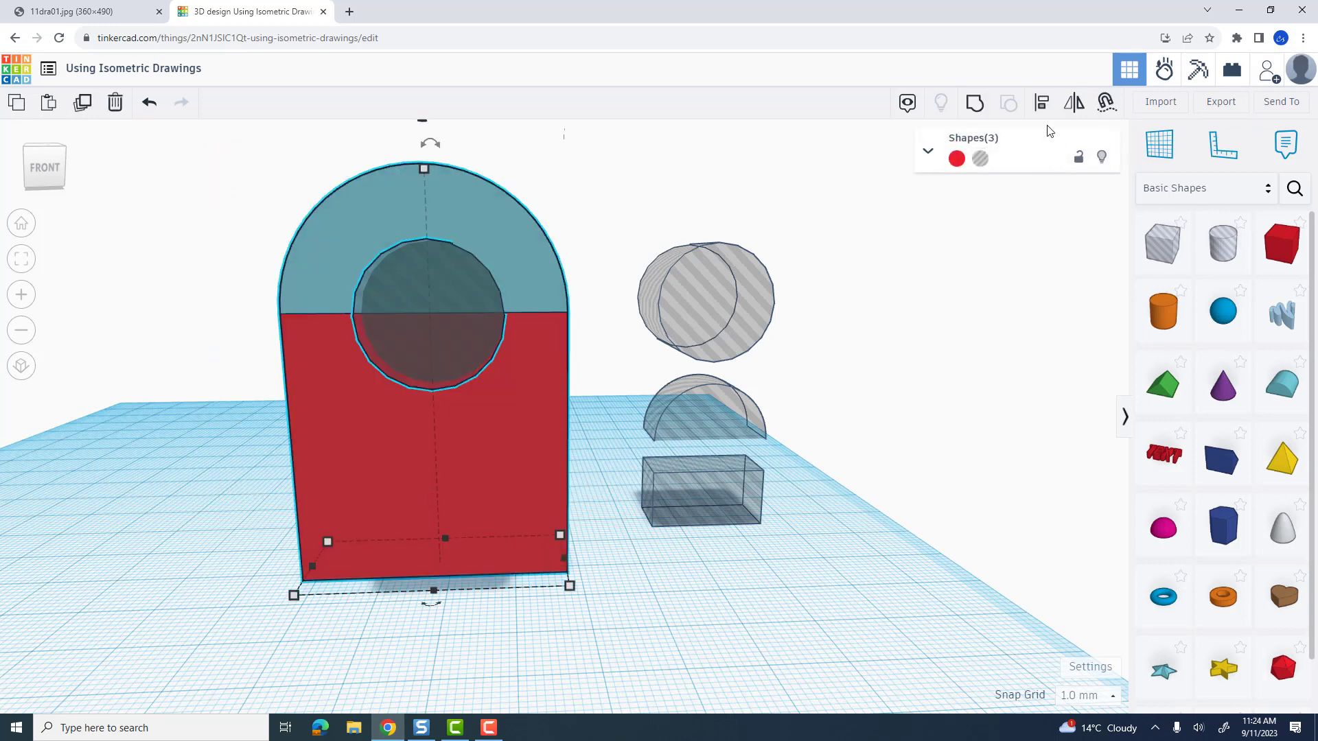
pyautogui.press('l')
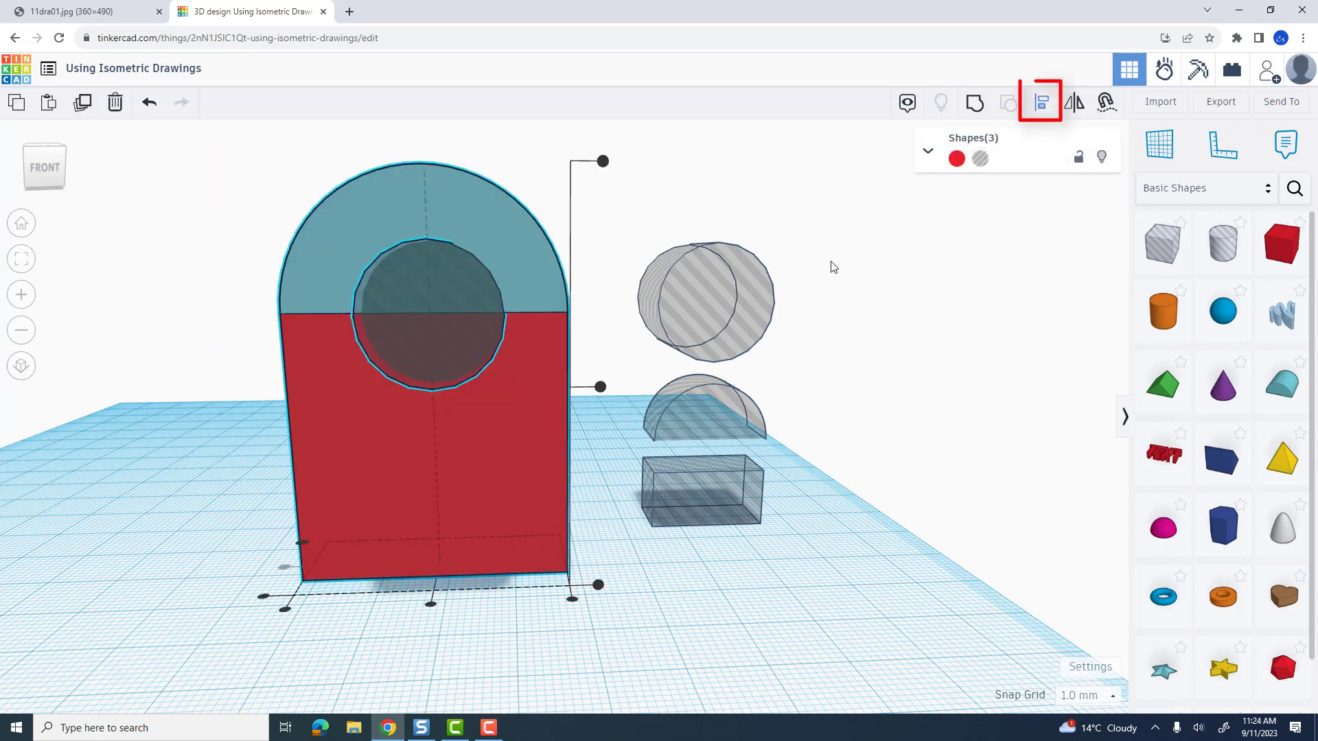
pyautogui.click(431, 605)
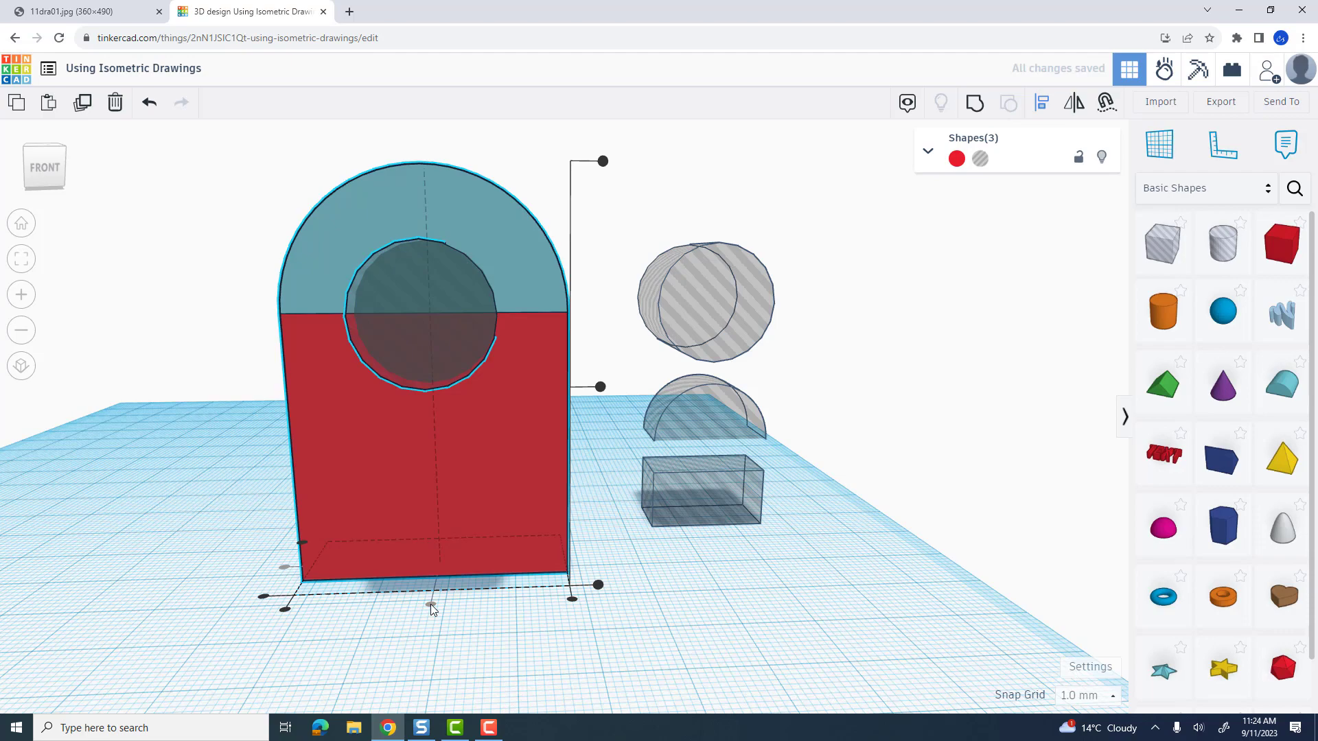
# Group the box, round roof and cylinder hole to cut the round opening through the arch.
pyautogui.moveTo(761, 619)
pyautogui.mouseDown(button='right')
pyautogui.moveTo(538, 637)
pyautogui.moveTo(745, 624)
pyautogui.mouseUp(button='right')
pyautogui.moveTo(525, 171); pyautogui.dragTo(277, 468)
pyautogui.click(975, 102)
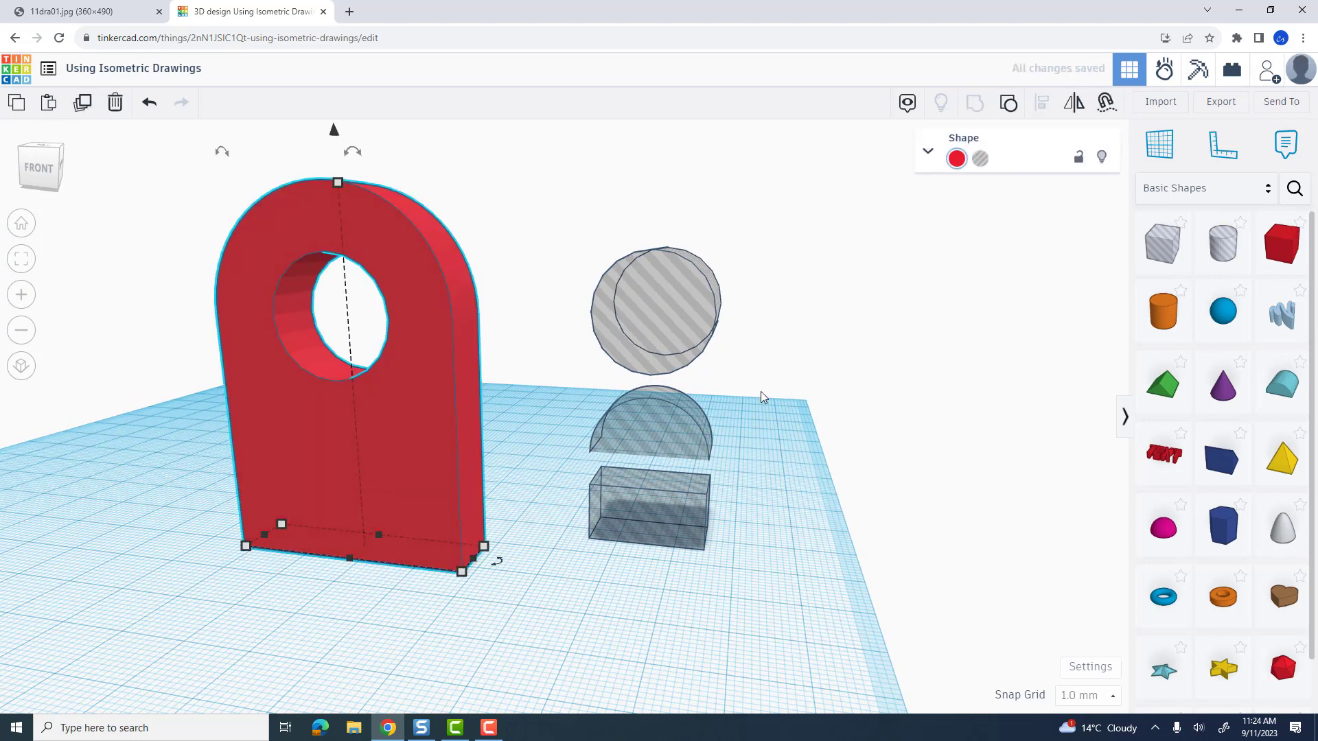
# Delete the spare cylinder hole beside the arch and check the bottom cutout's shape in the isometric reference drawing.
pyautogui.click(686, 303)
pyautogui.press('Delete')
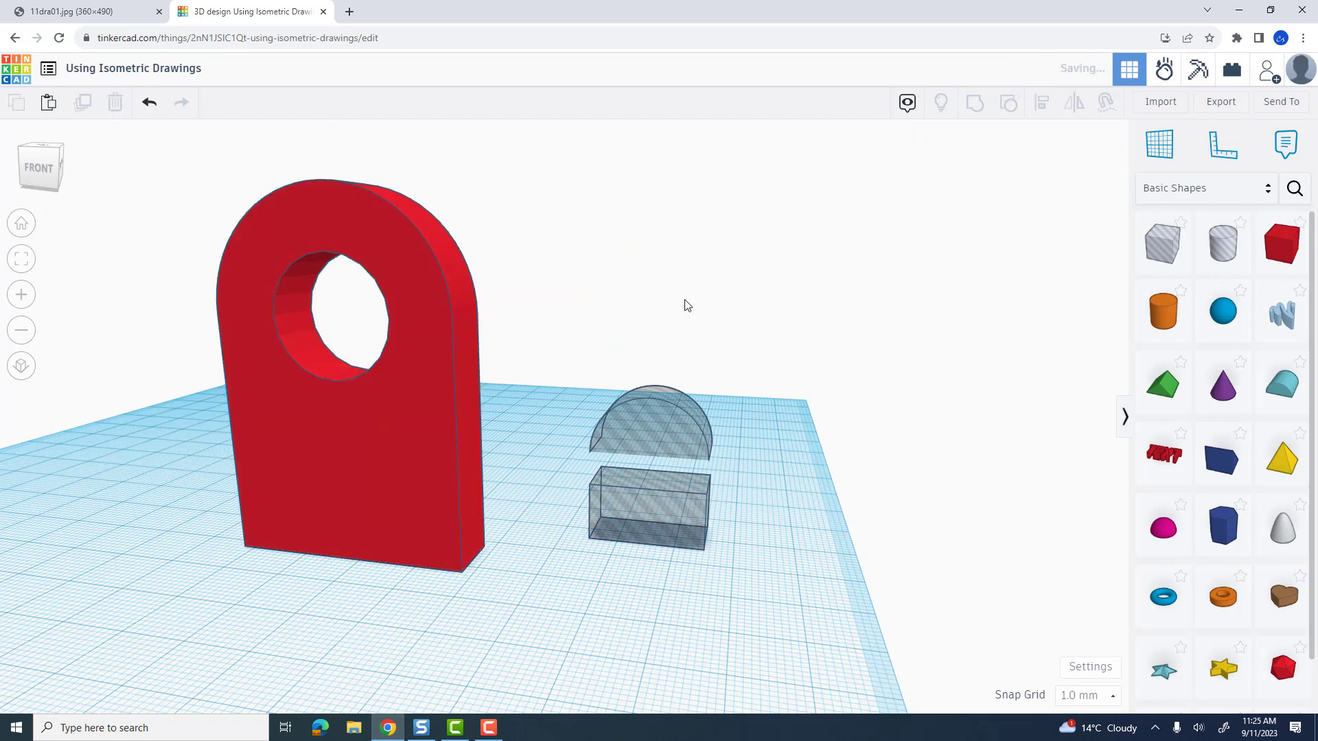
pyautogui.moveTo(717, 297); pyautogui.dragTo(809, 239, button='middle')
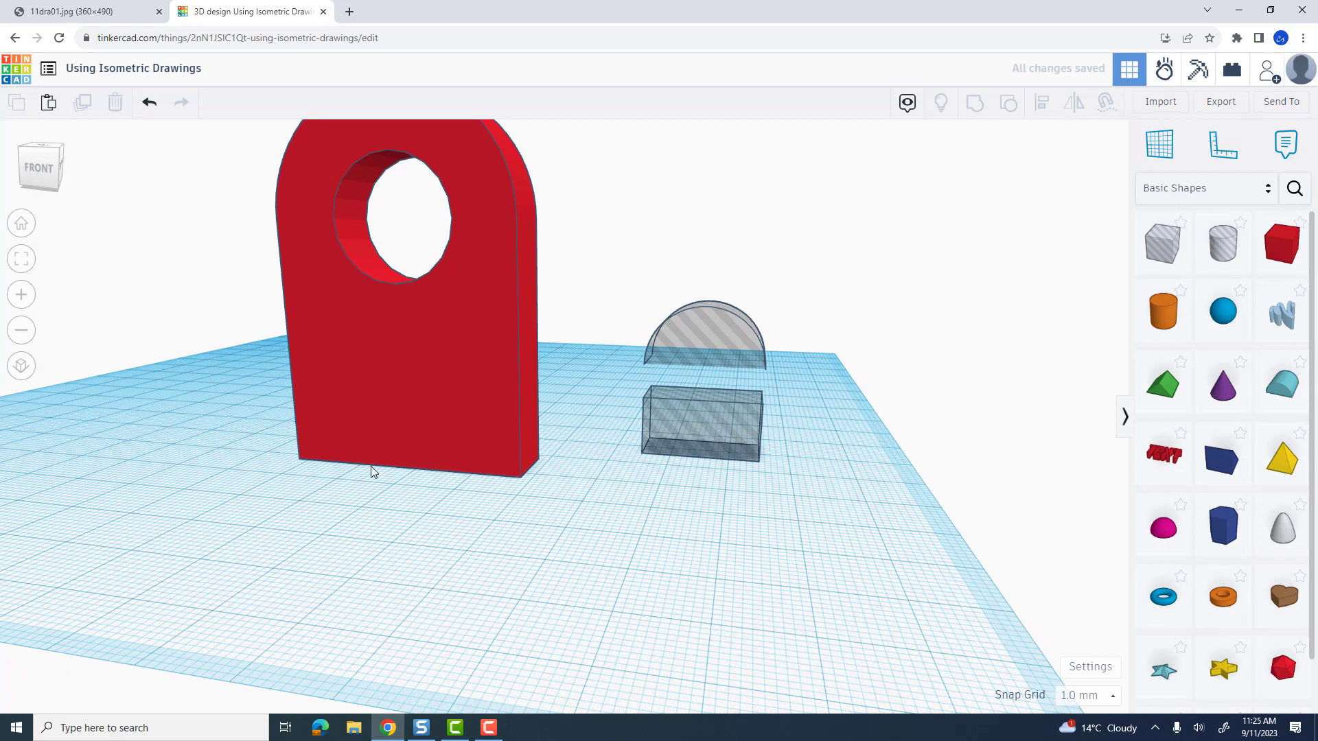
pyautogui.click(110, 5)
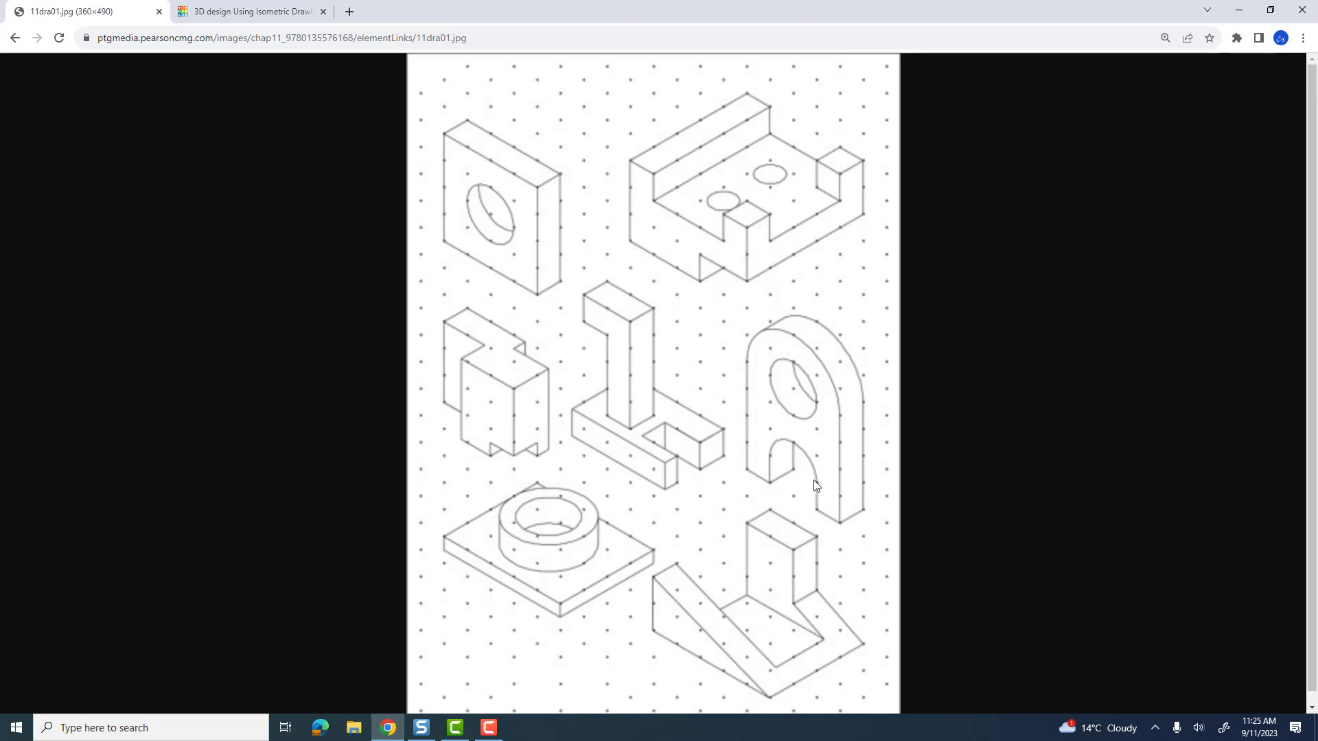
pyautogui.click(250, 10)
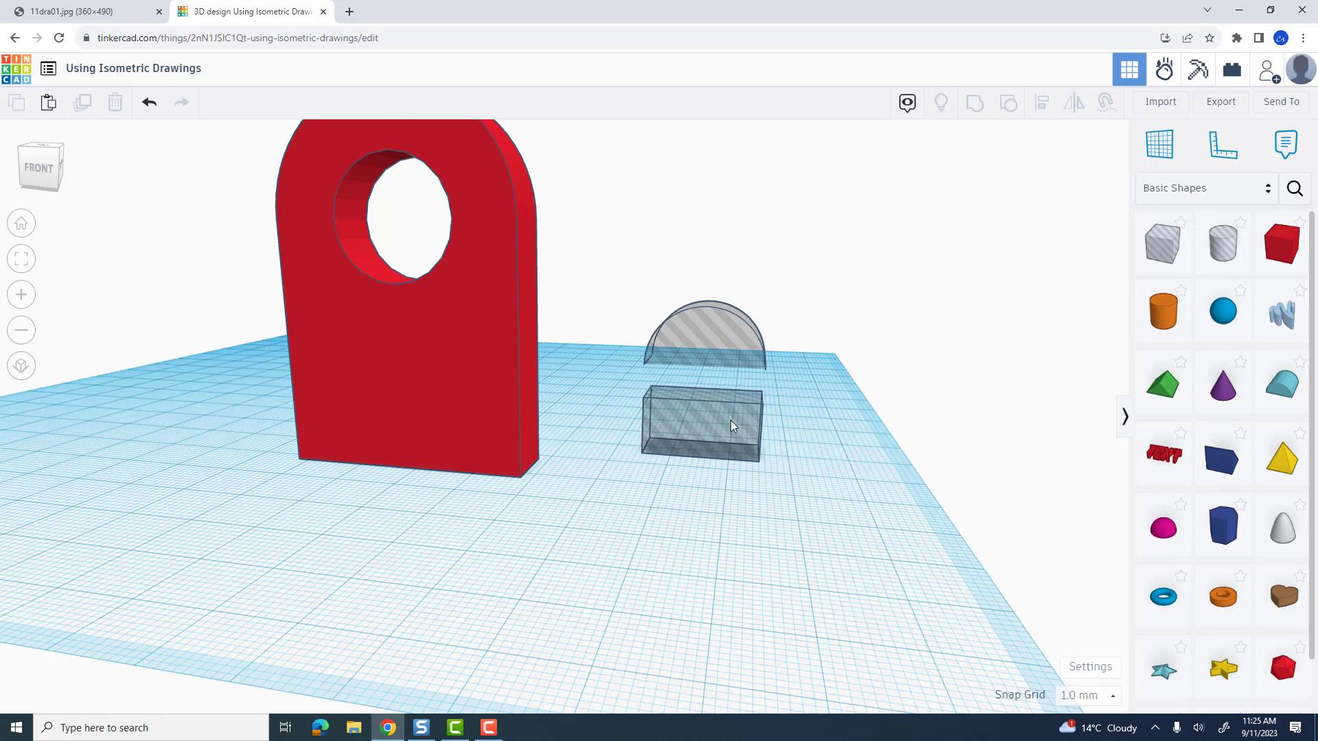
pyautogui.click(715, 335)
pyautogui.click(959, 160)
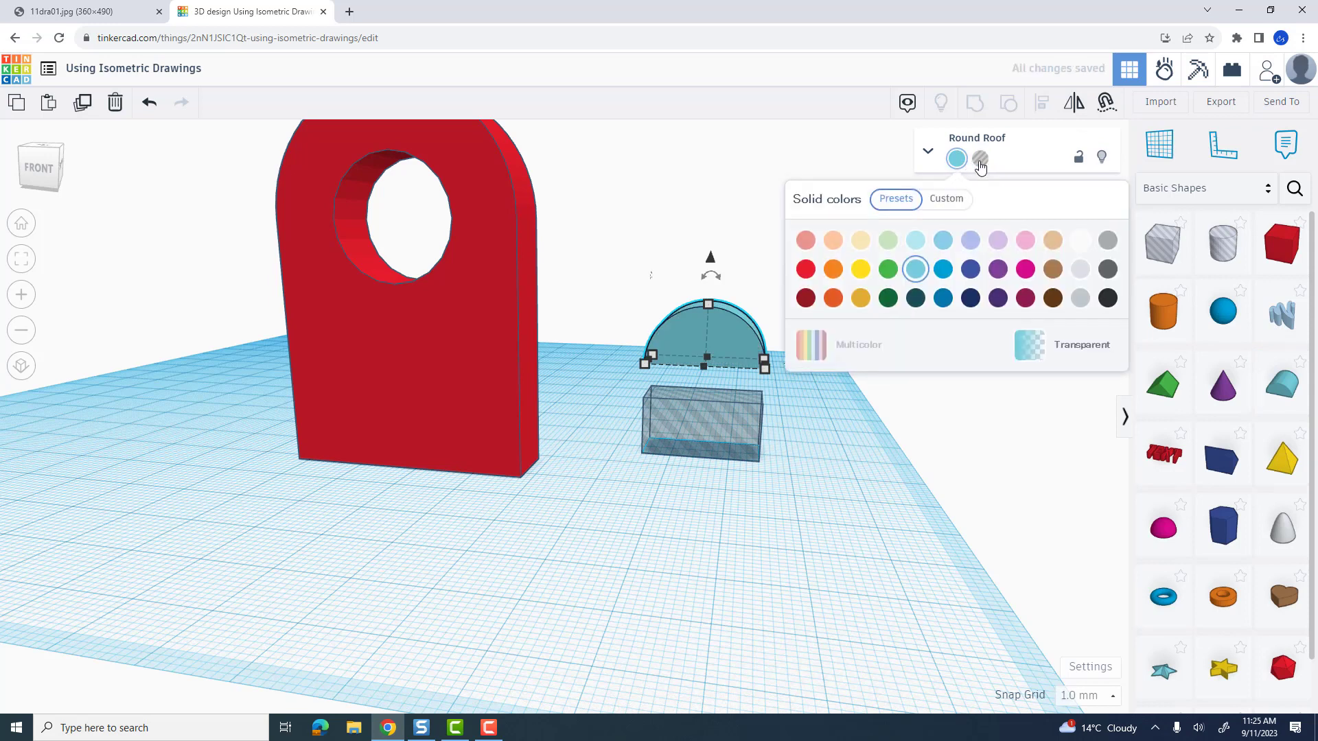
pyautogui.click(981, 160)
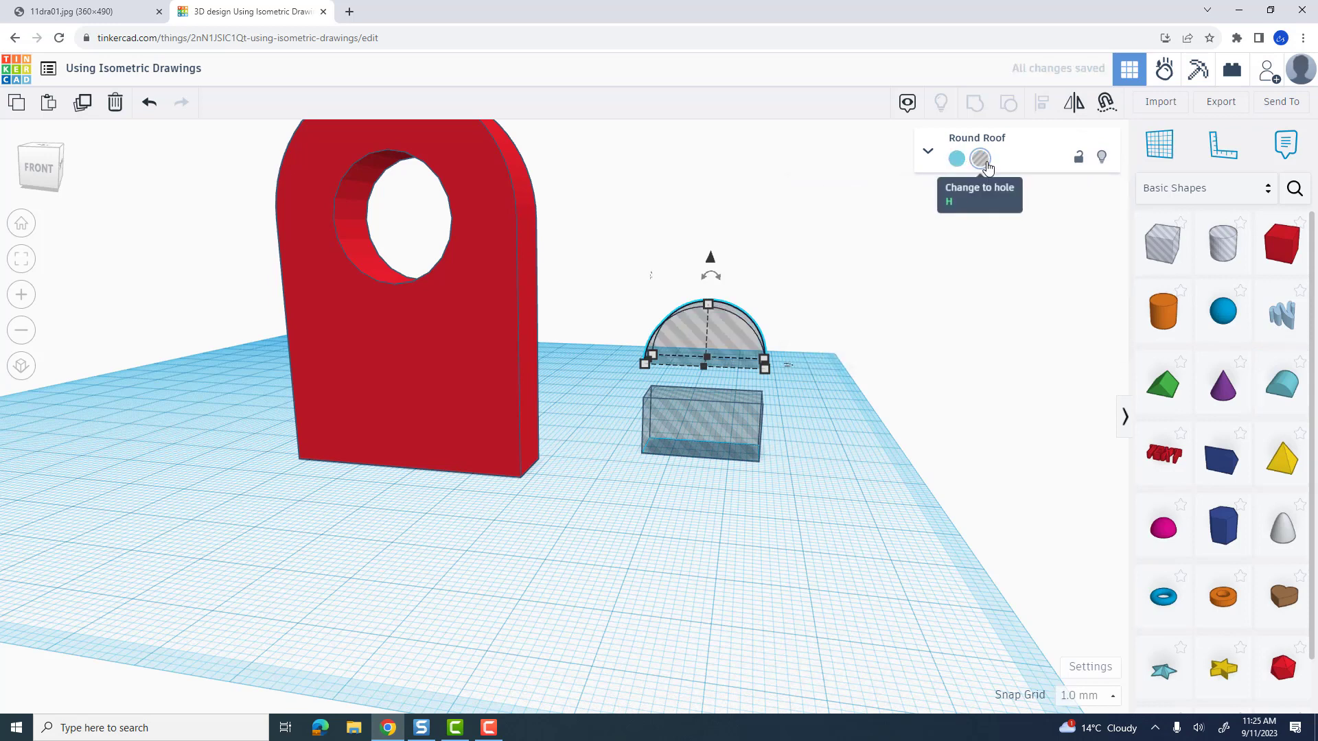
pyautogui.click(877, 362)
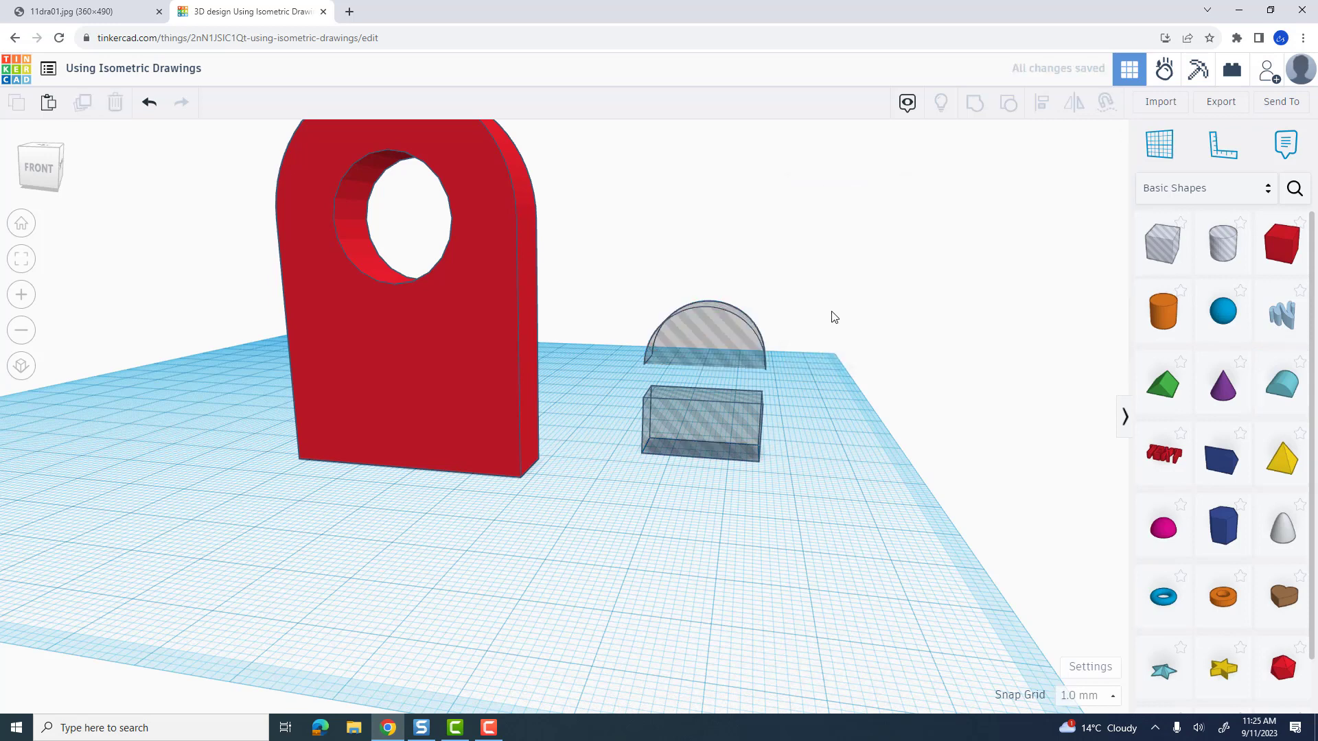
# Lower the round roof hole to 10 mm above the workplane, onto the box hole, and group the two into one arched hole.
pyautogui.click(741, 327)
pyautogui.moveTo(713, 265); pyautogui.dragTo(714, 279)
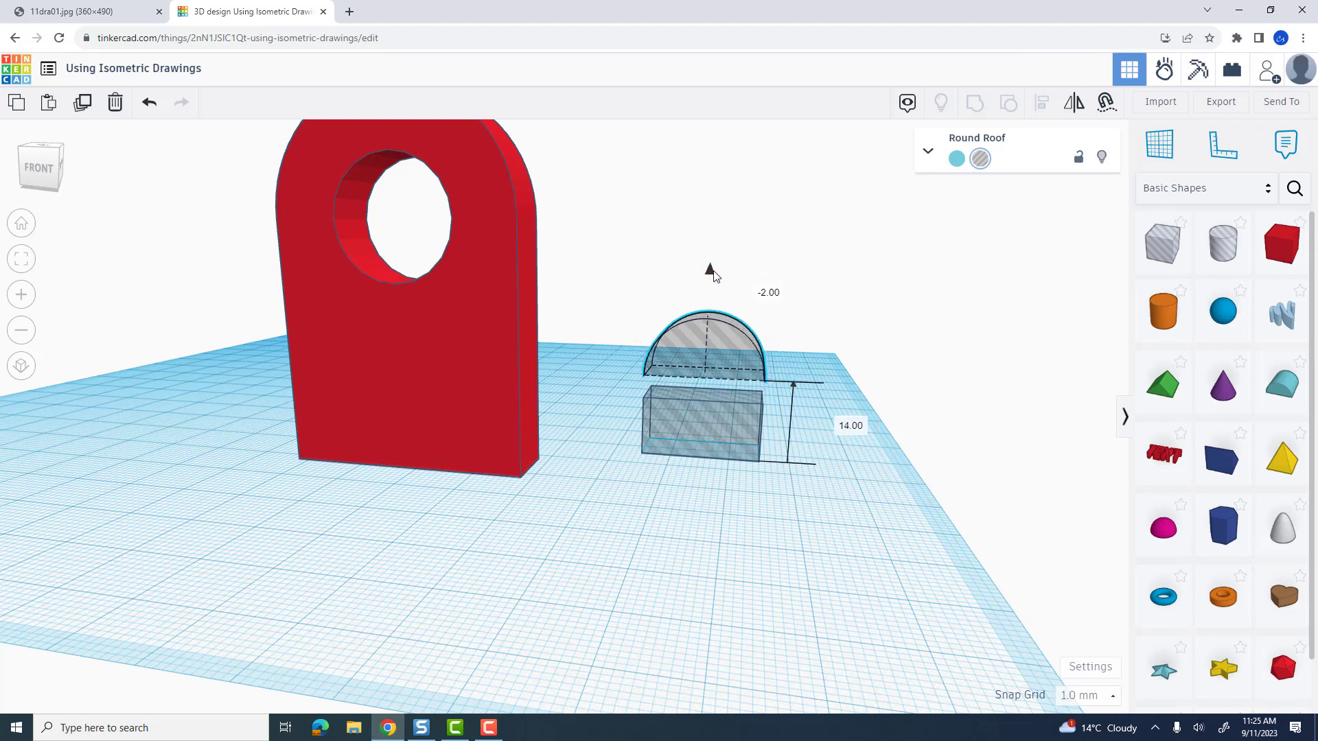
pyautogui.moveTo(713, 279); pyautogui.dragTo(718, 303)
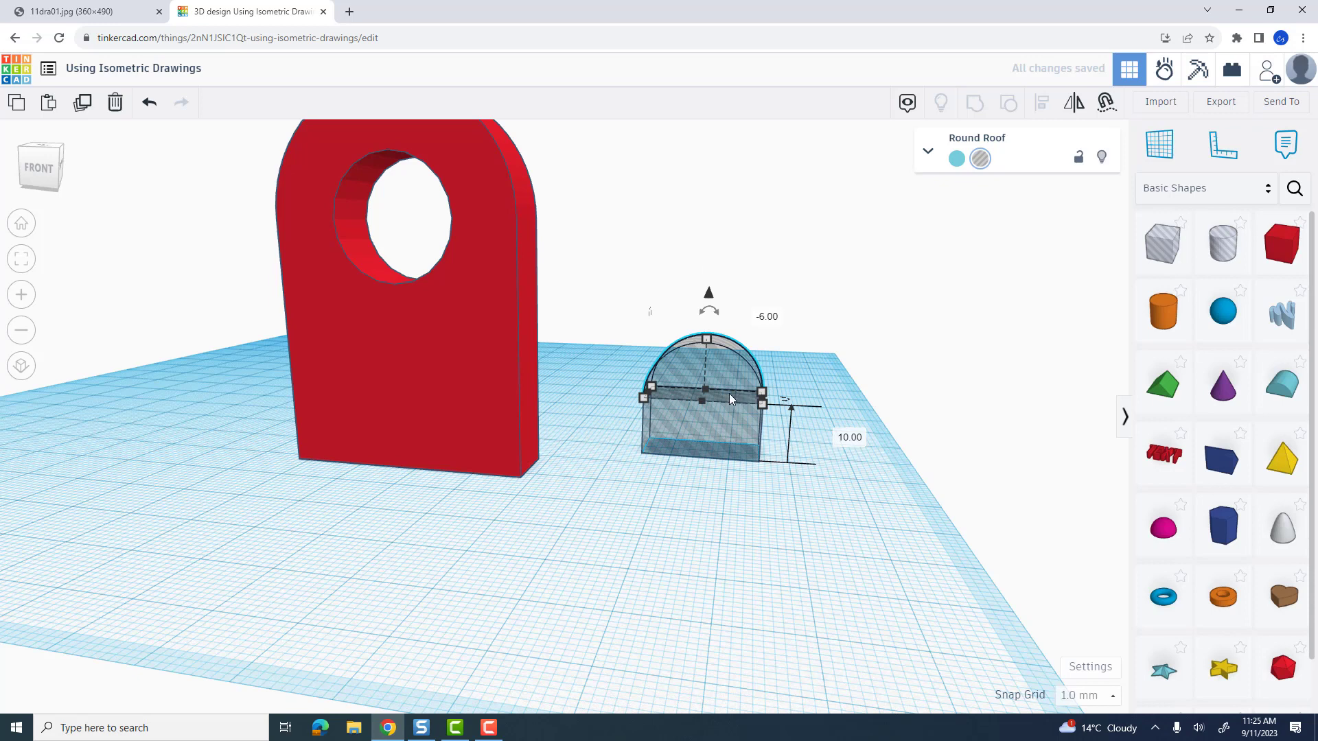
pyautogui.moveTo(830, 568); pyautogui.dragTo(624, 283)
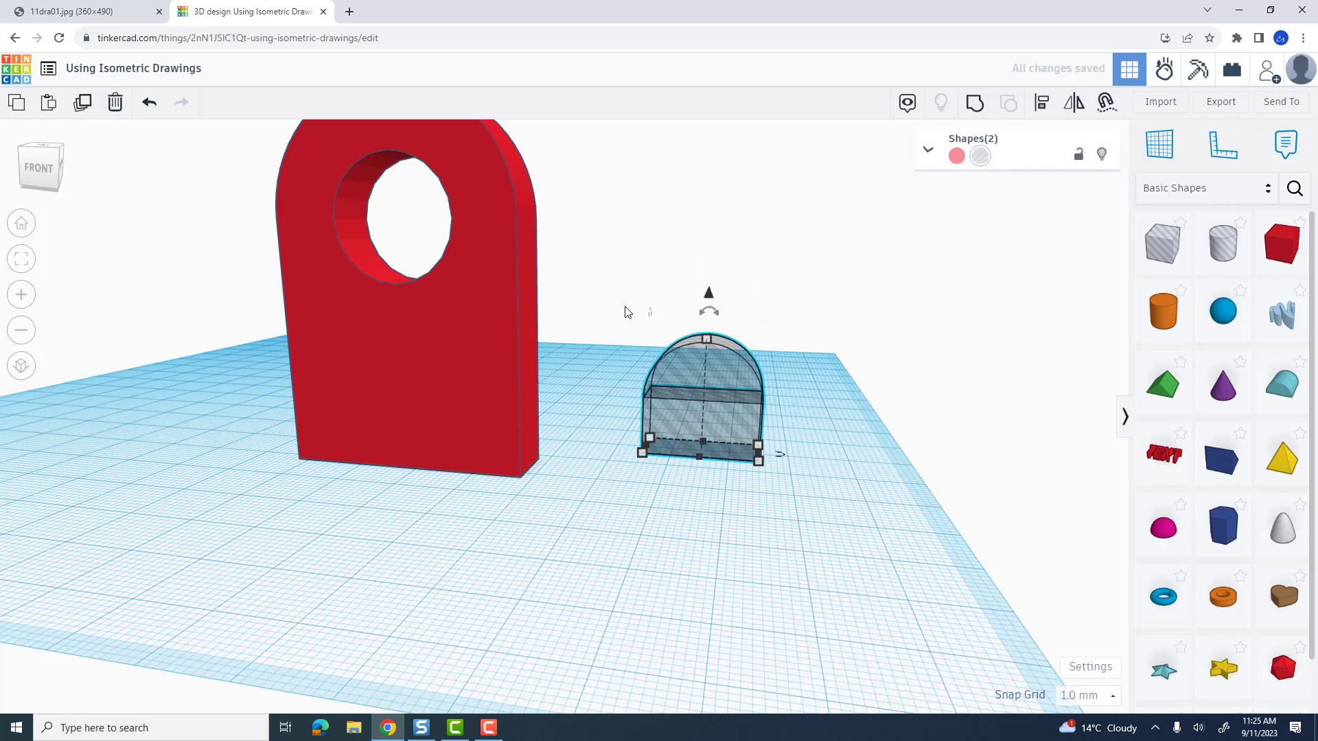
pyautogui.click(976, 105)
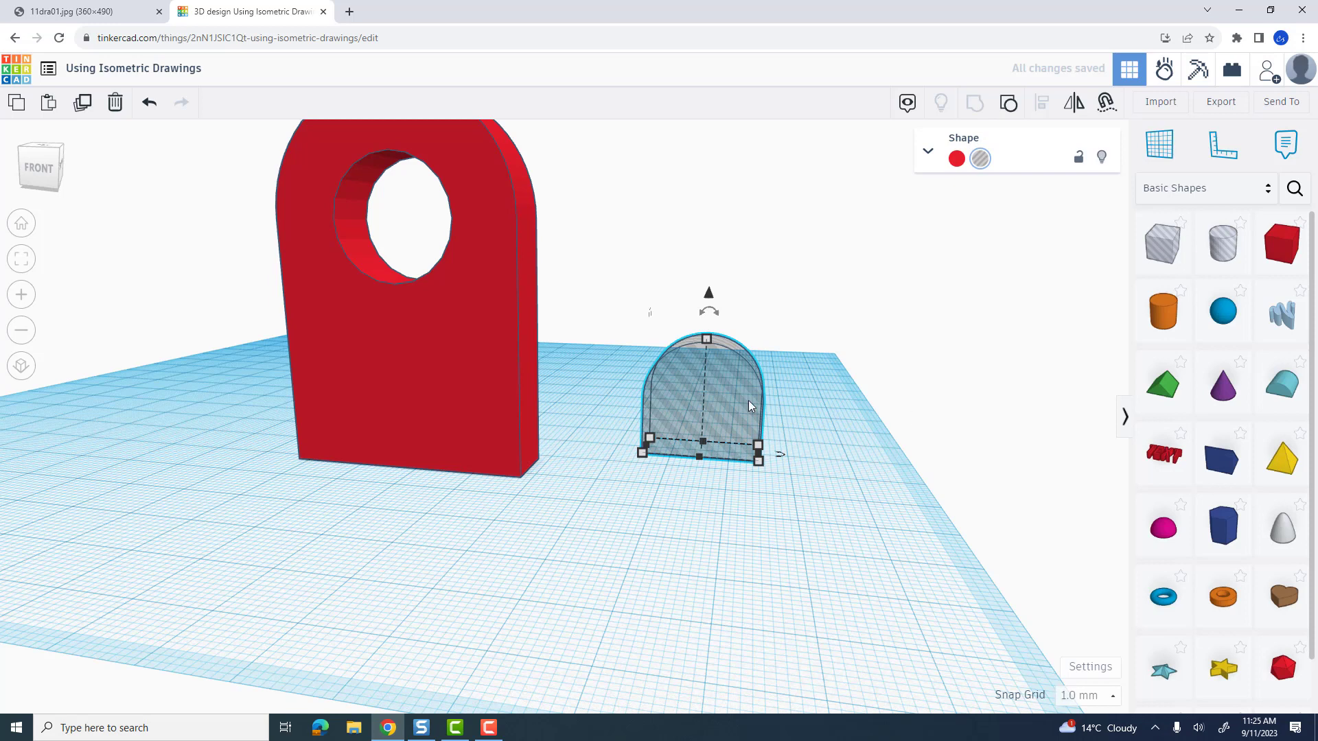
# Align the arched hole with the red body, centred across its width and flush with its front face.
pyautogui.keyDown('shift'); pyautogui.moveTo(873, 556); pyautogui.dragTo(416, 380); pyautogui.keyUp('shift')
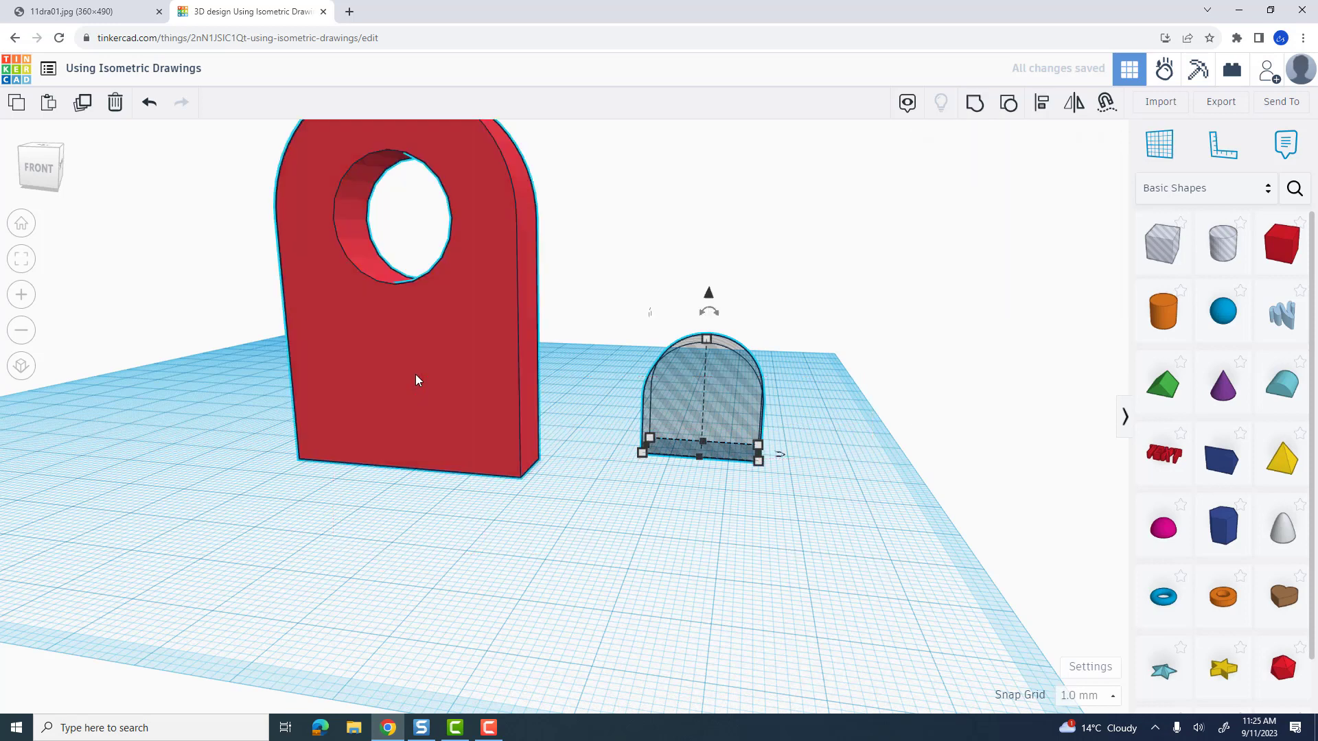
pyautogui.keyDown('shift'); pyautogui.click(417, 380); pyautogui.keyUp('shift')
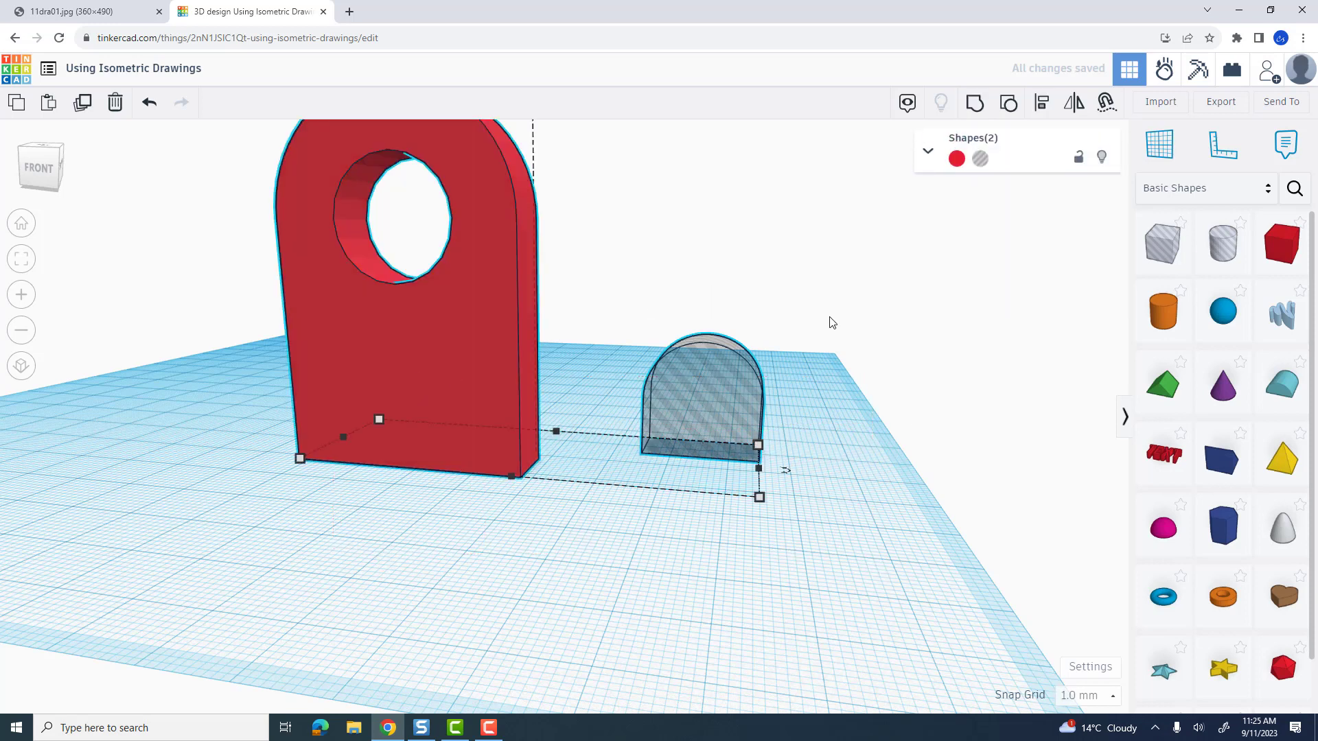
pyautogui.click(1043, 104)
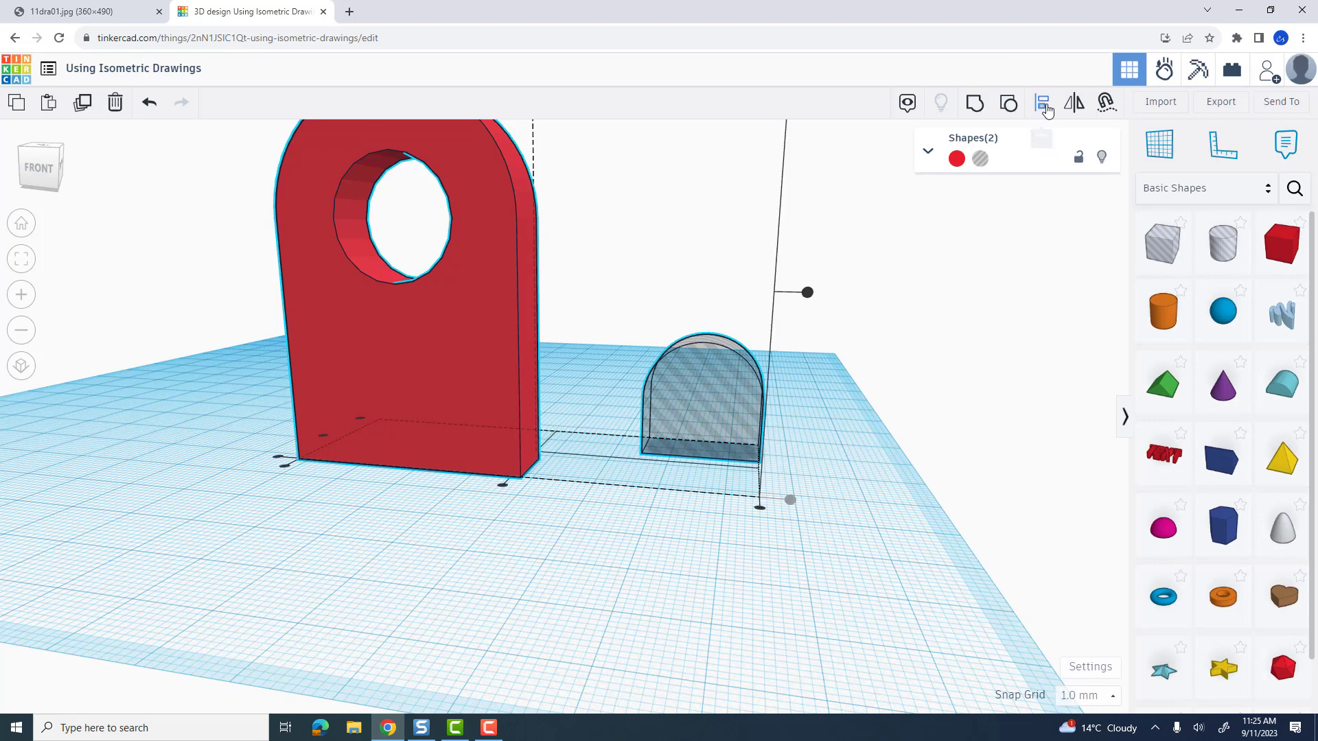
pyautogui.click(503, 484)
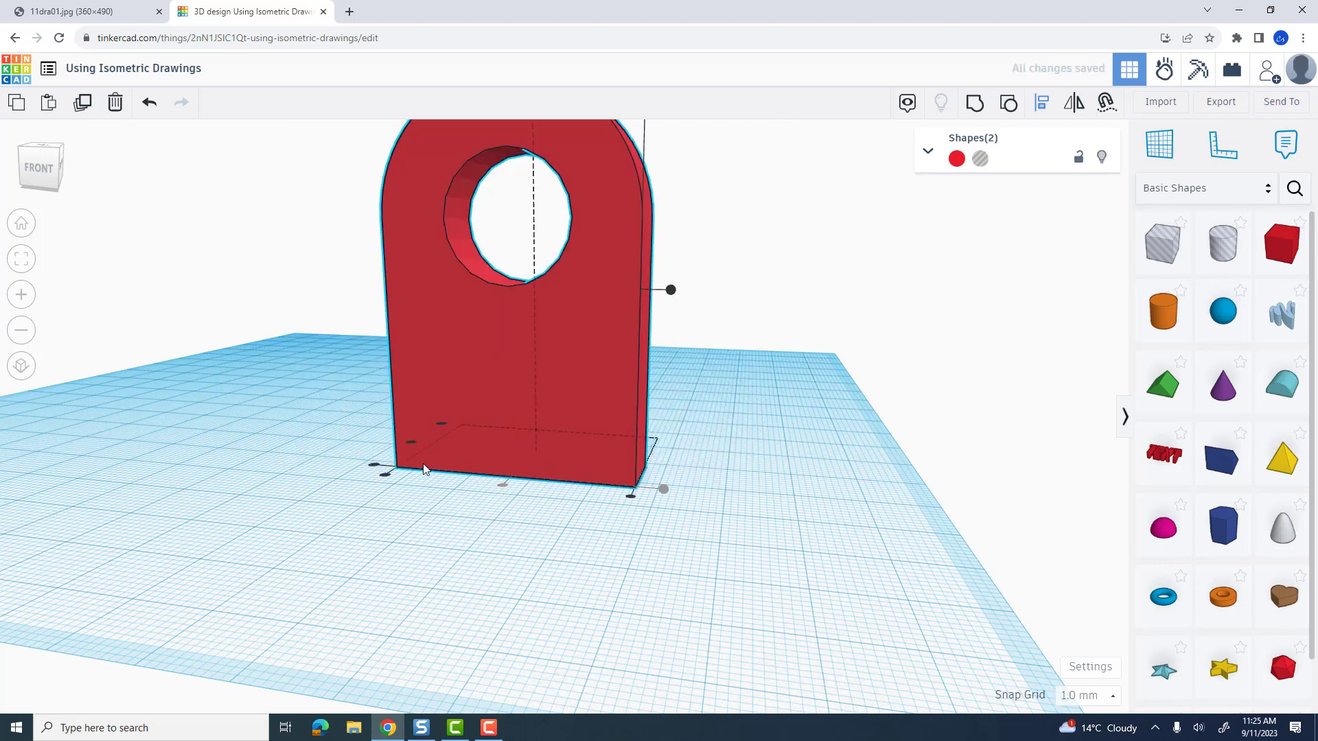
pyautogui.click(374, 469)
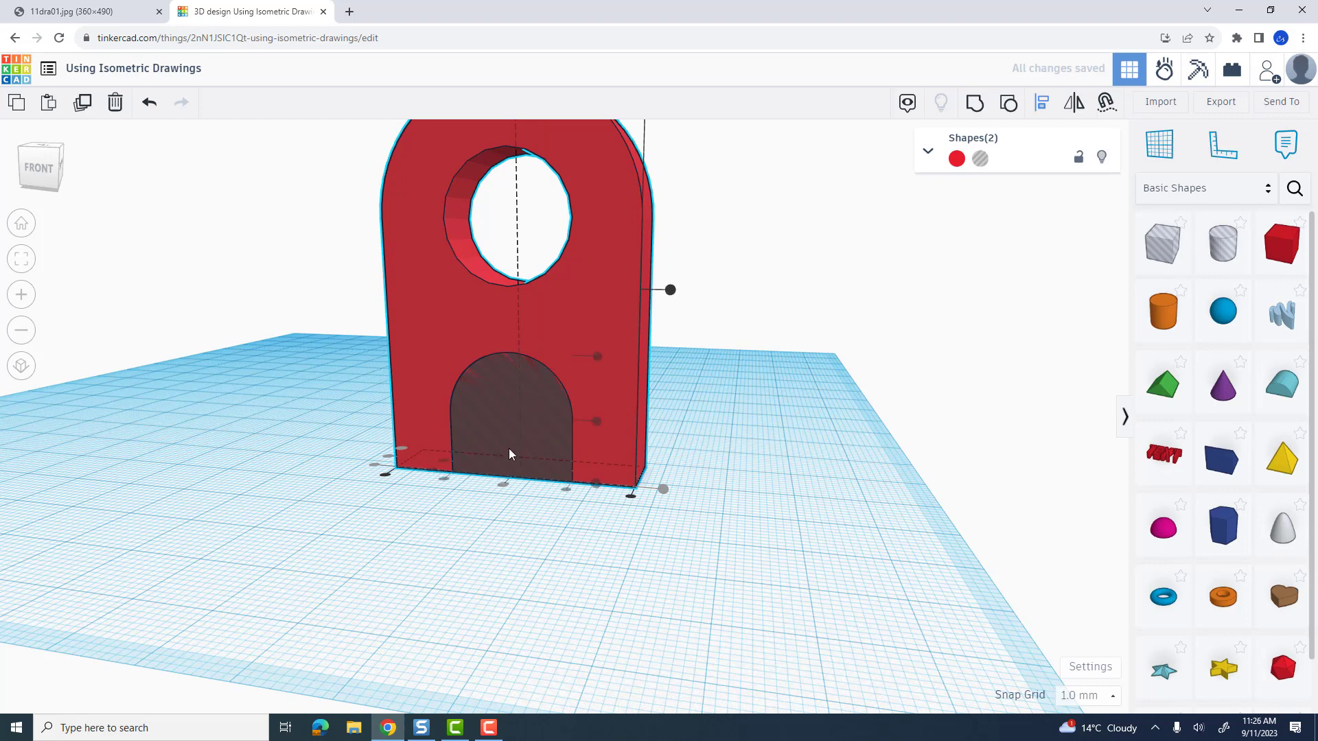
# Group the arched hole with the red body to cut the bottom opening, and compare the part with the isometric reference drawing.
pyautogui.moveTo(832, 455); pyautogui.dragTo(944, 453, button='right')
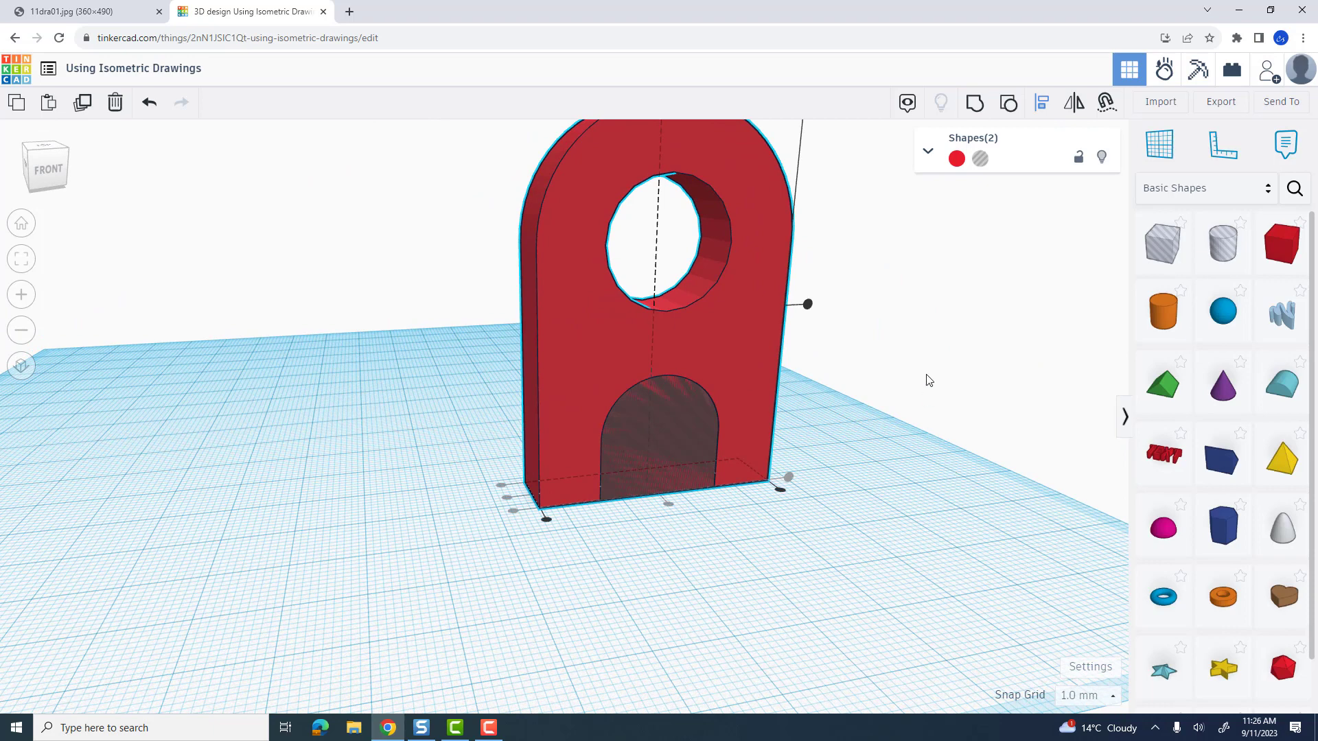
pyautogui.moveTo(926, 380); pyautogui.dragTo(850, 591, button='right')
pyautogui.moveTo(853, 559); pyautogui.dragTo(456, 418)
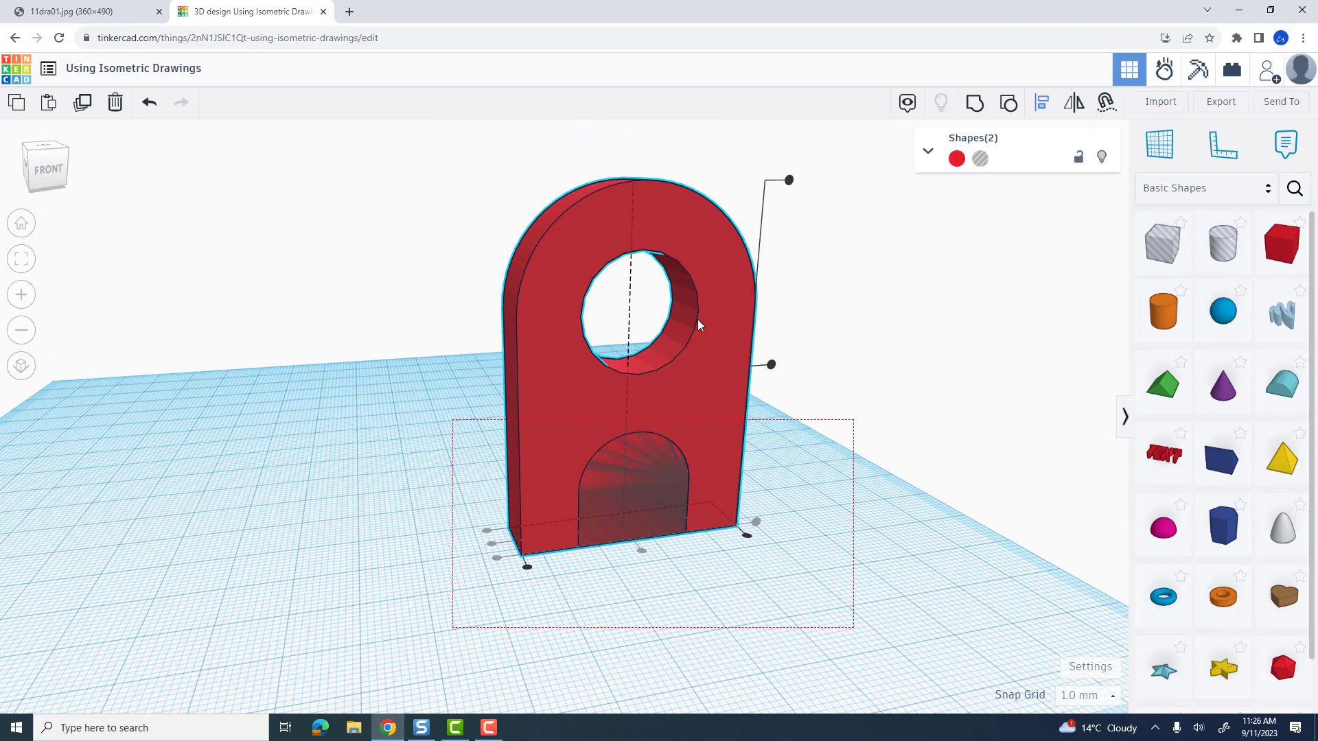
pyautogui.click(976, 104)
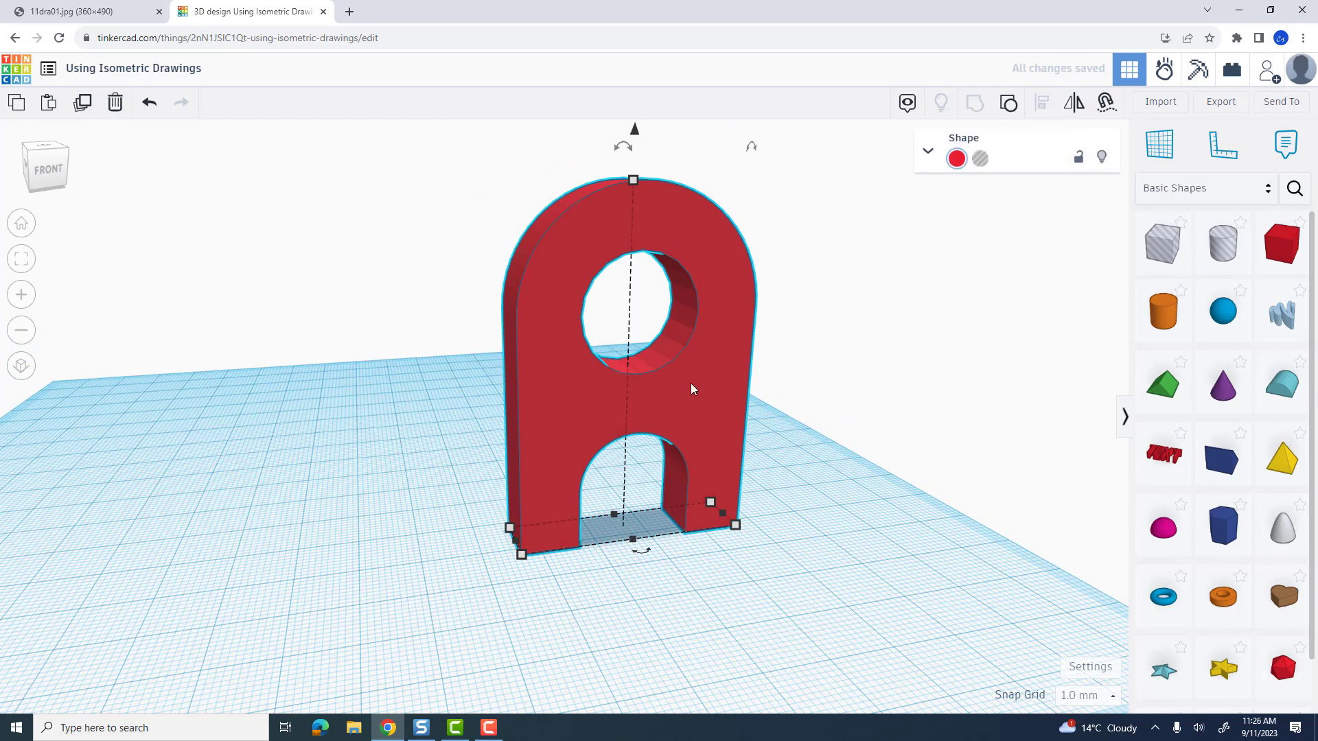
pyautogui.moveTo(912, 485); pyautogui.dragTo(792, 459, button='right')
pyautogui.click(103, 11)
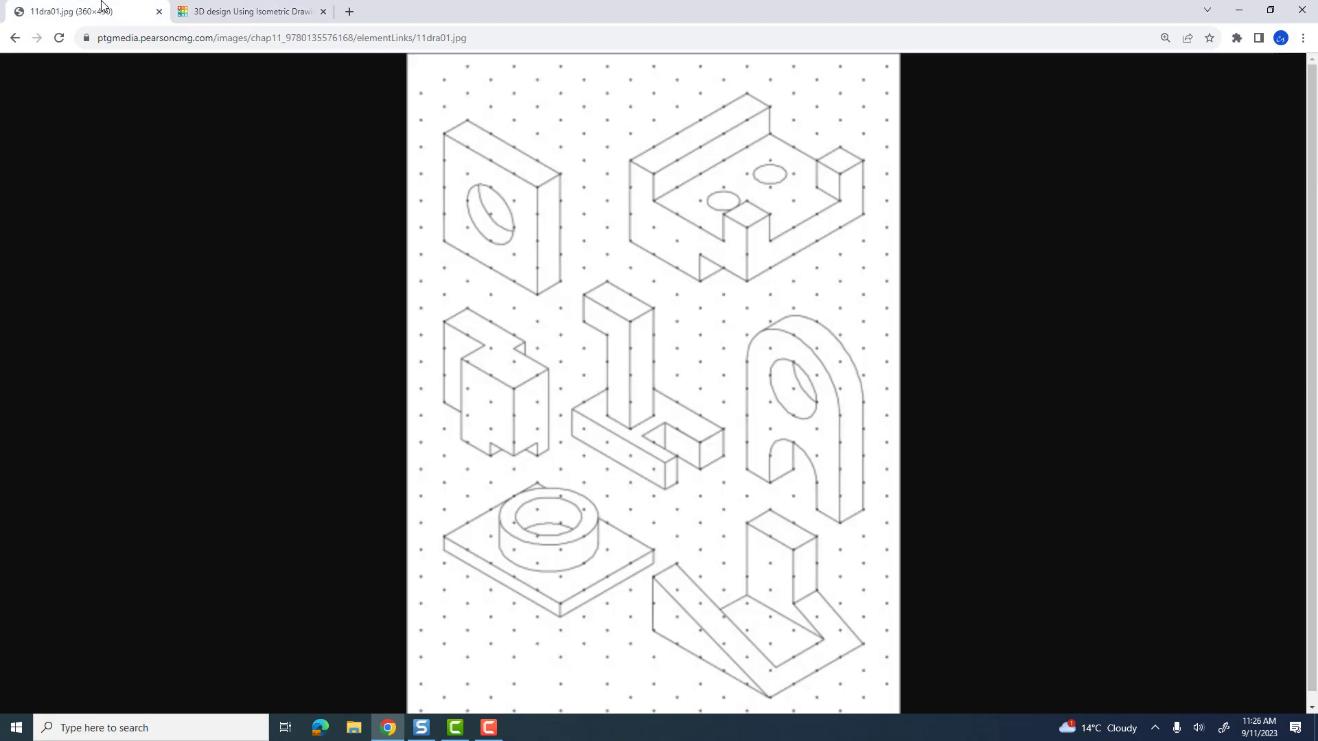
pyautogui.click(287, 10)
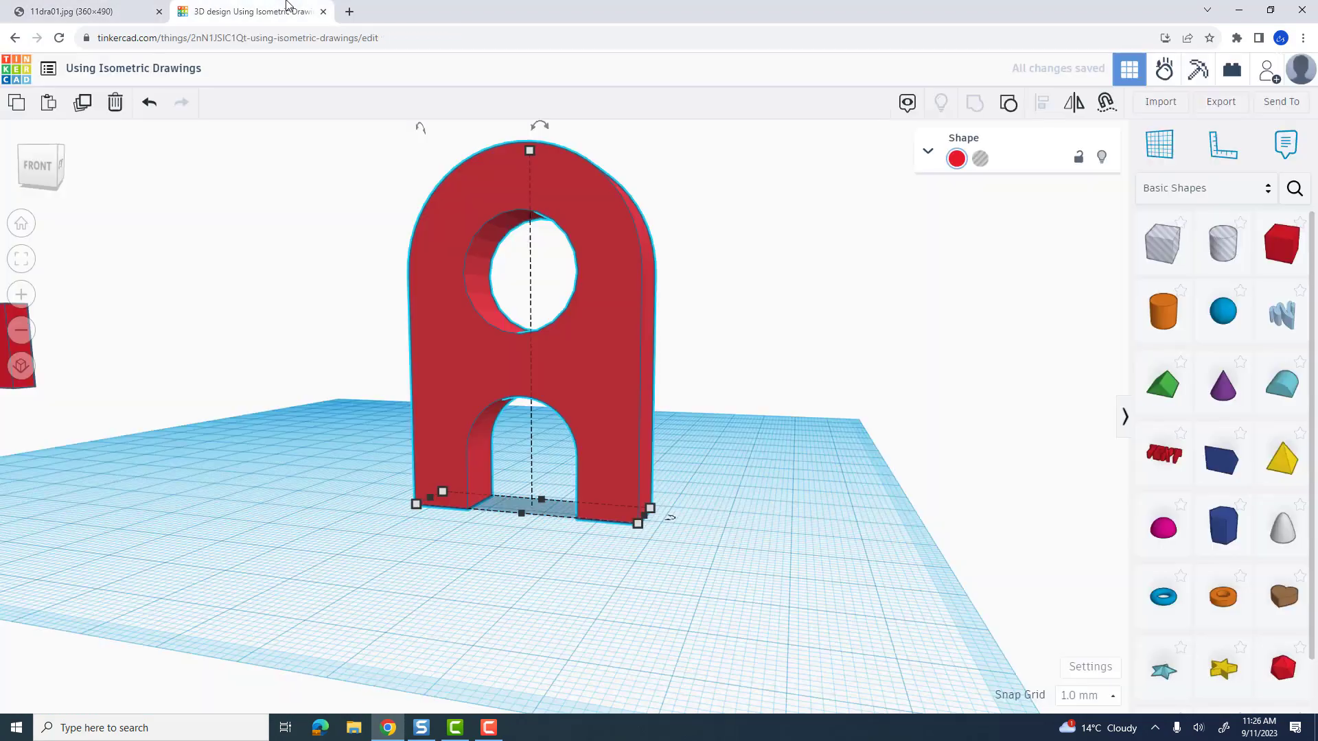